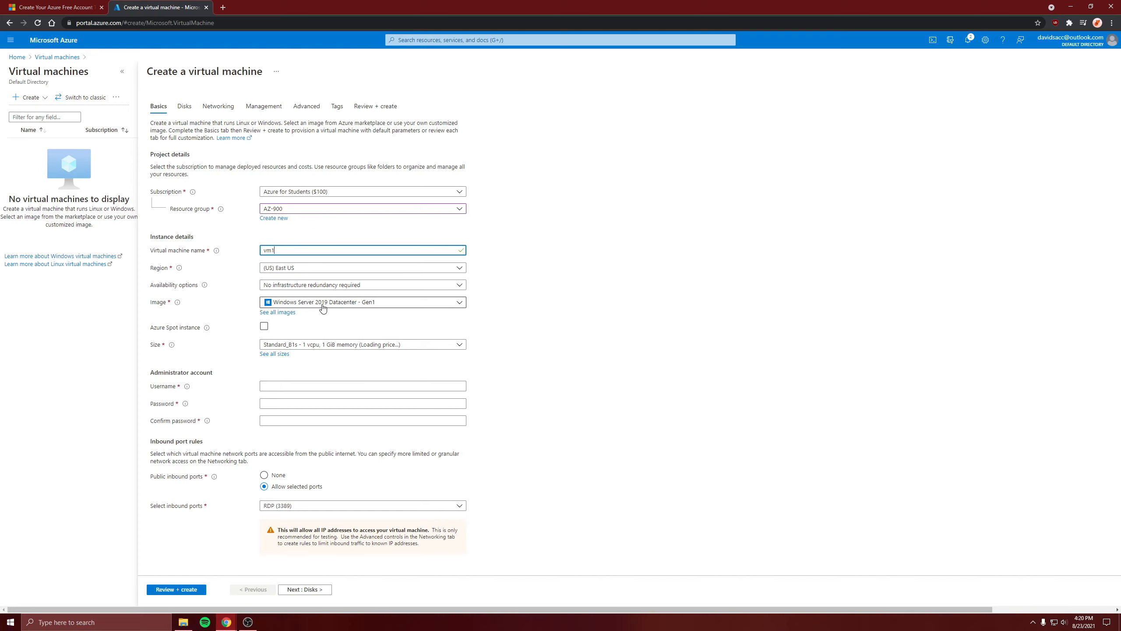
- Set the virtual machine size to Standard_D2s_v3 and enter the administrator username, password and password confirmation
click(333, 344)
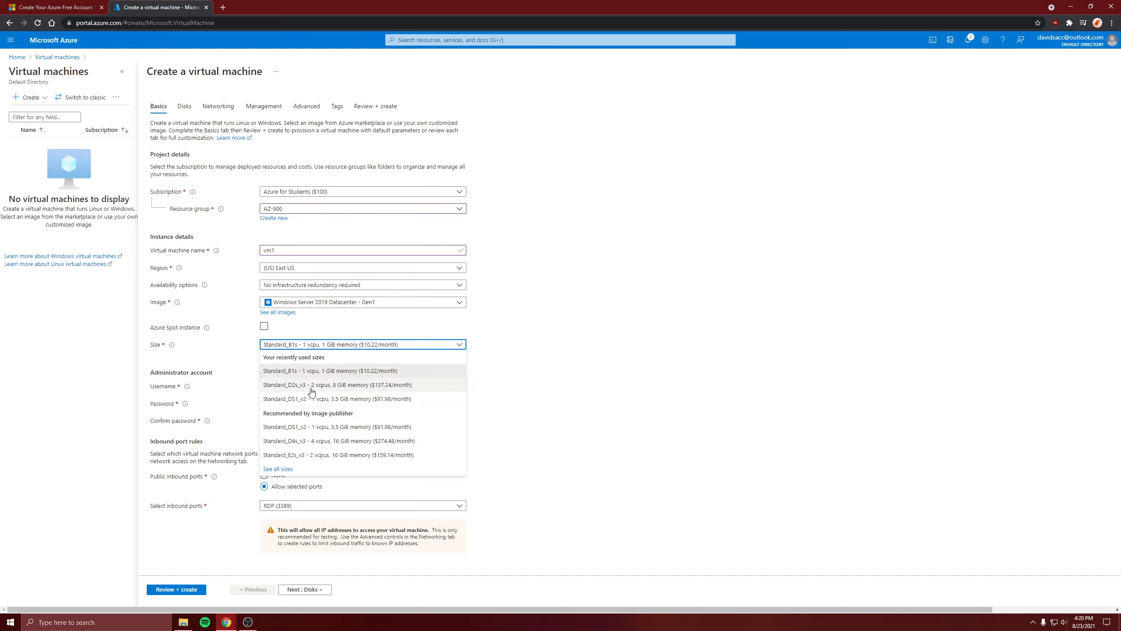
click(288, 385)
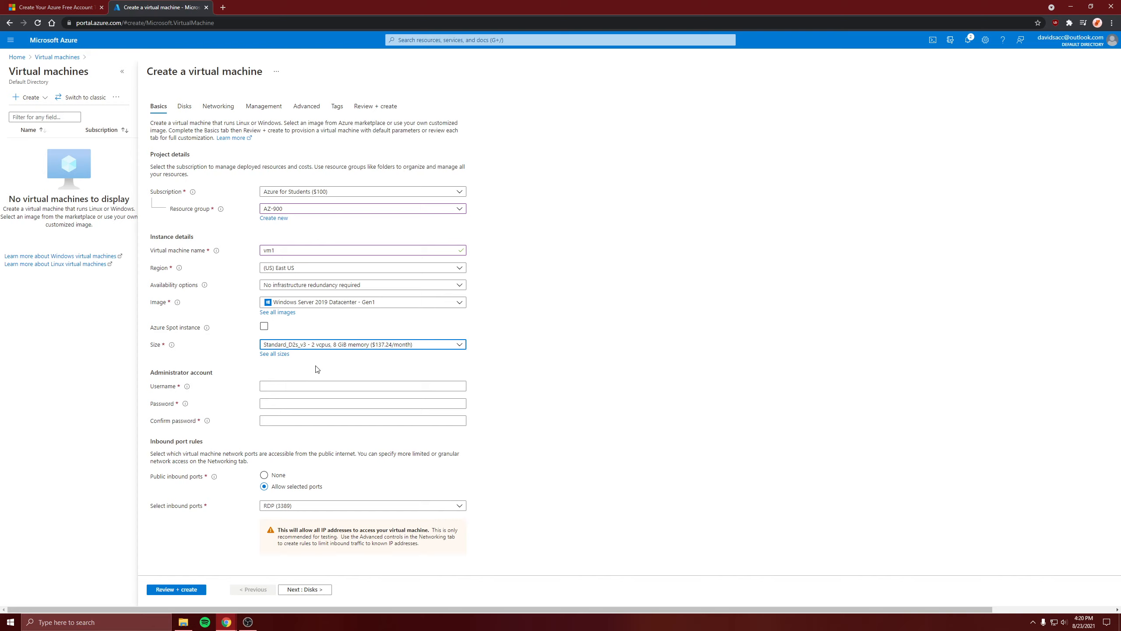
click(286, 385)
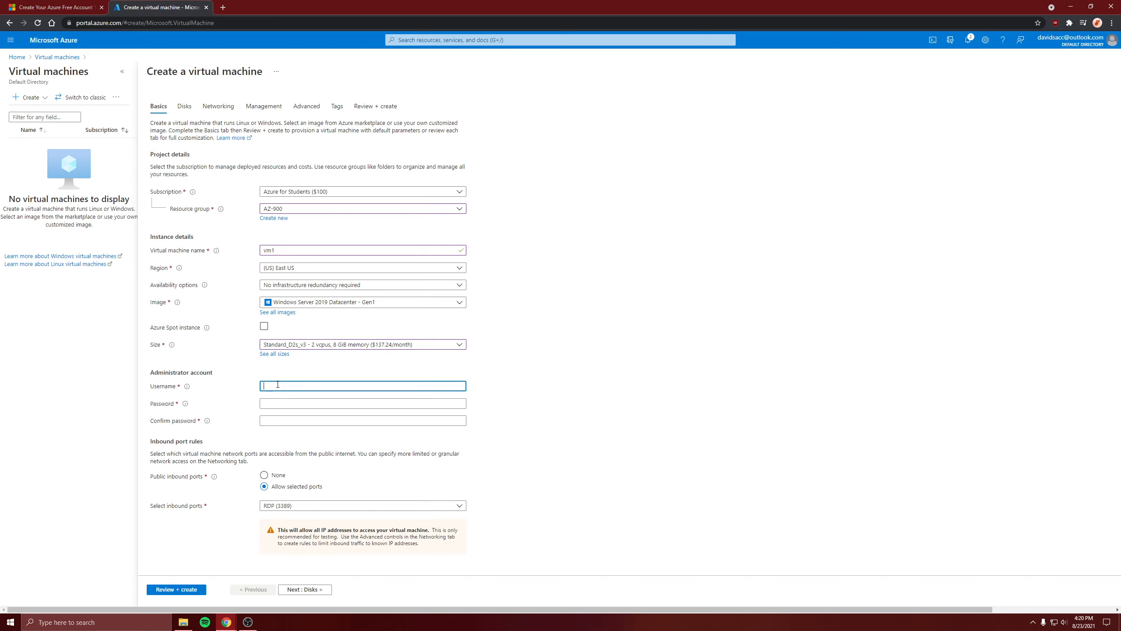
text(david)
key(Tab)
text(•••••••••••••)
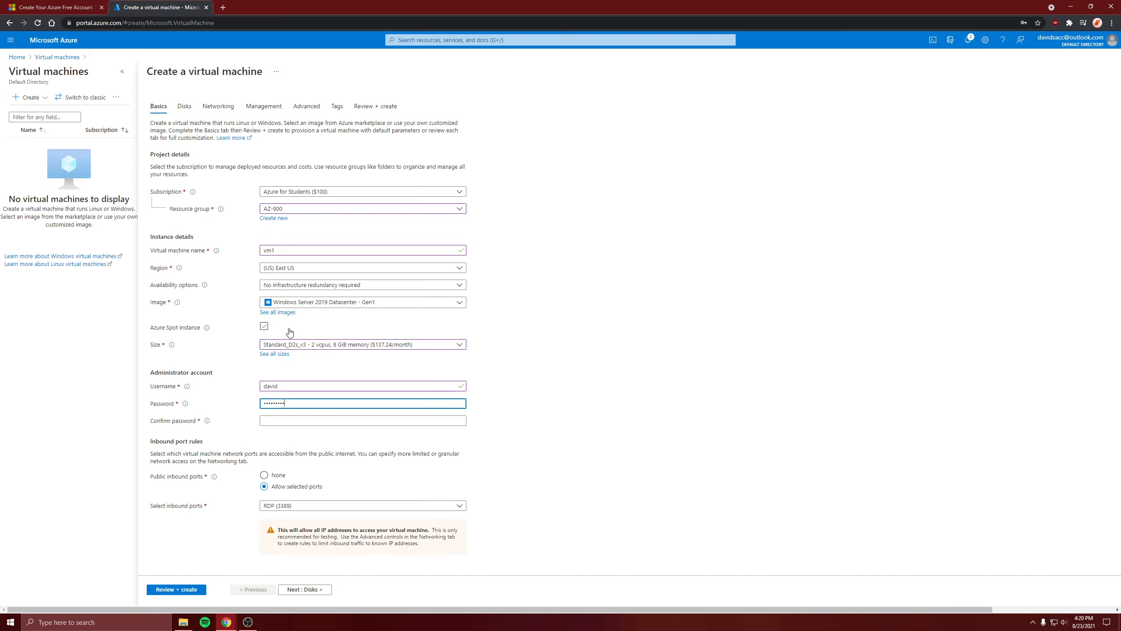
text(•)
key(Tab)
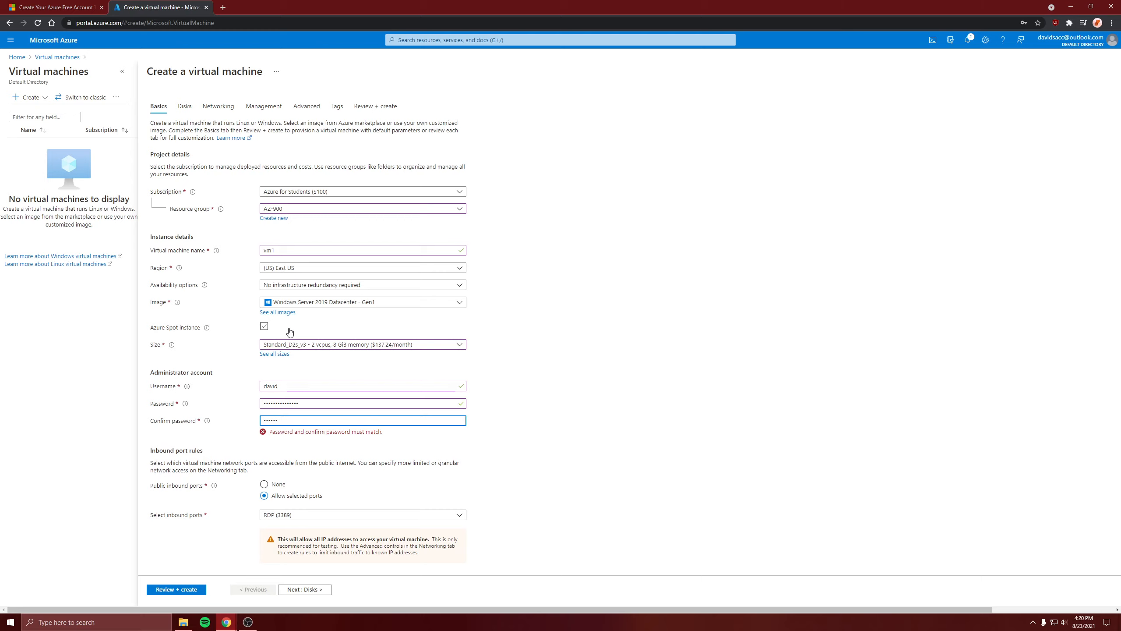
text(••)
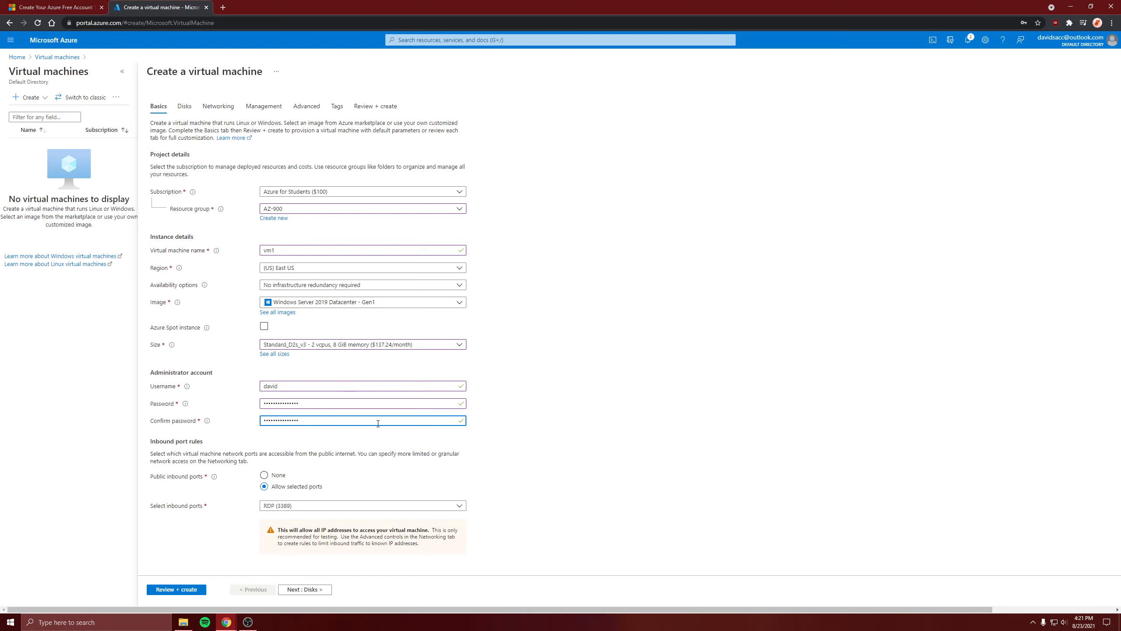
- Check the inbound port options and networking settings for vm1, and review and create the virtual machine
scroll(291, 497, down, 1)
scroll(273, 464, down, 1)
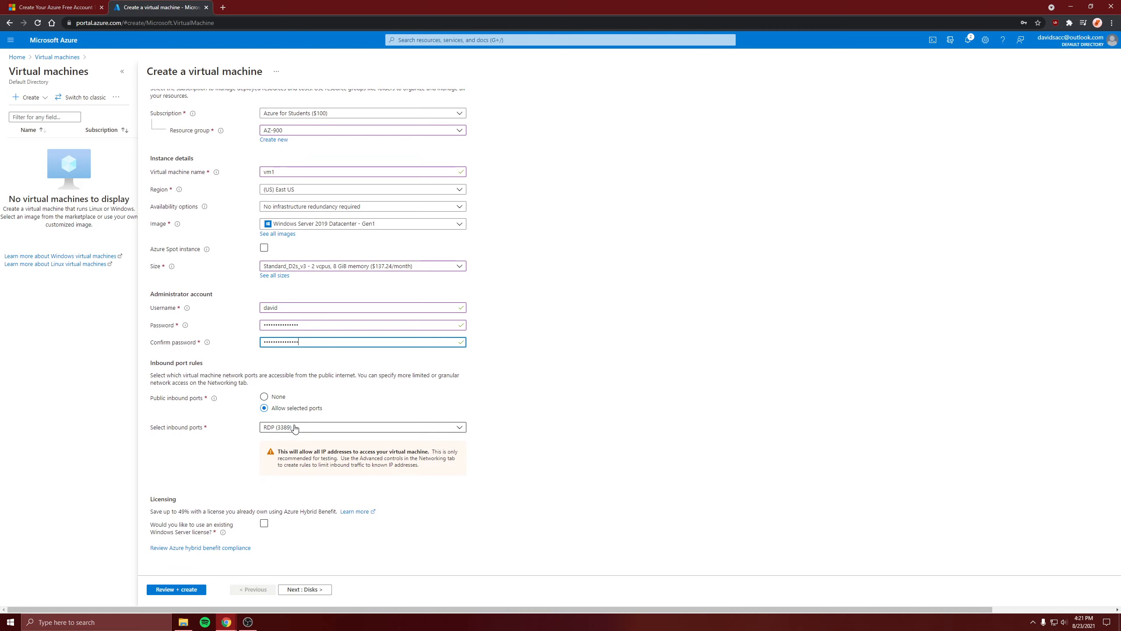
click(300, 434)
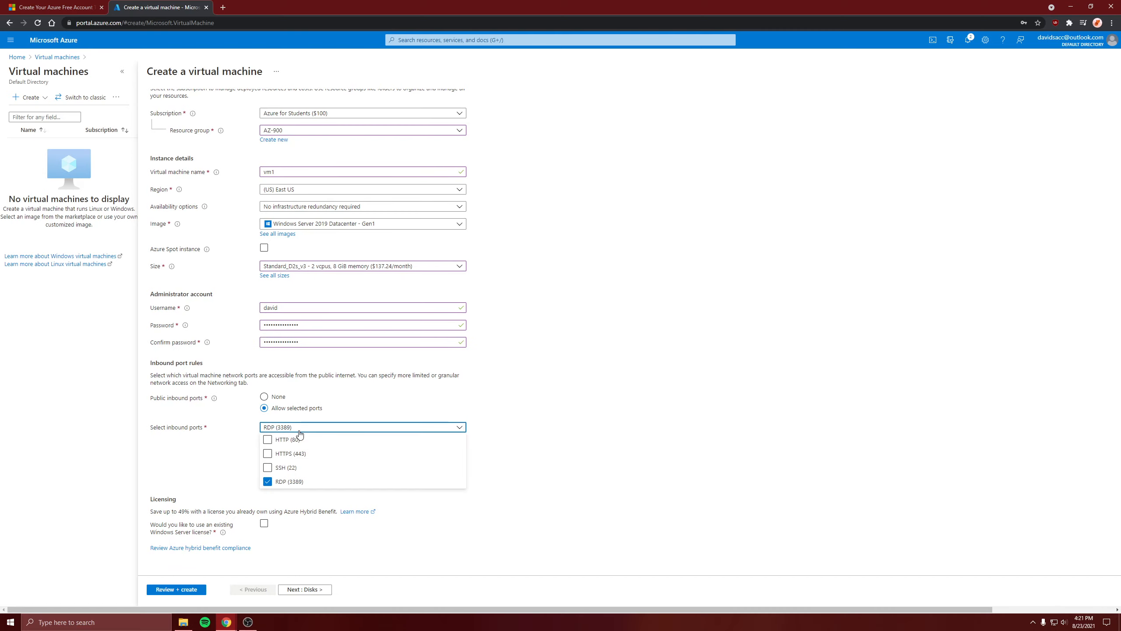
click(580, 425)
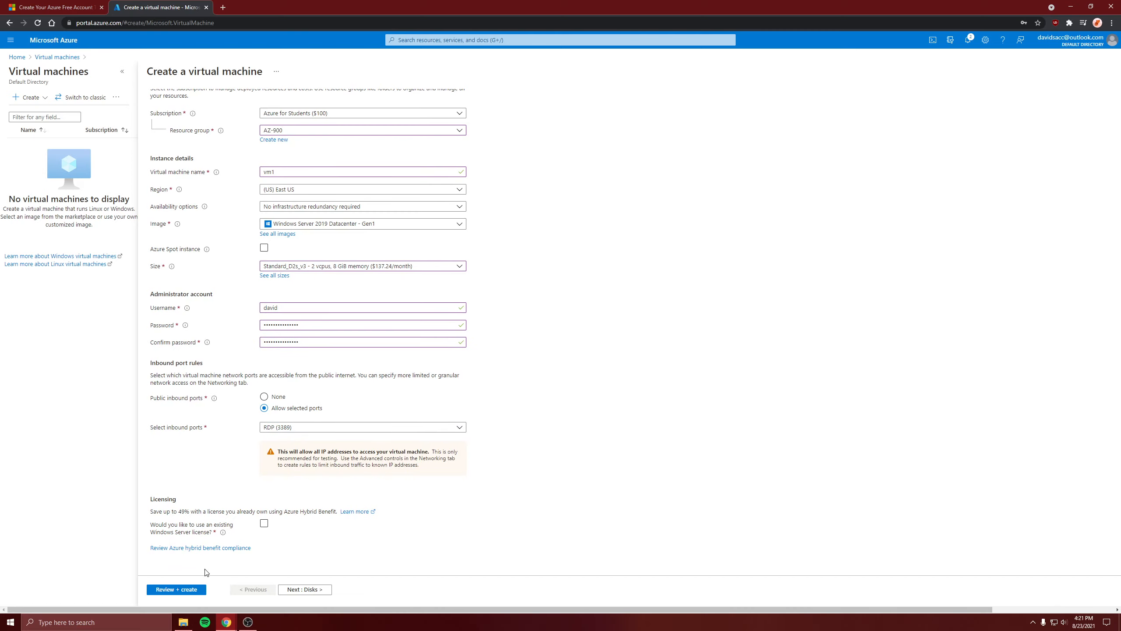
scroll(207, 573, up, 3)
click(221, 106)
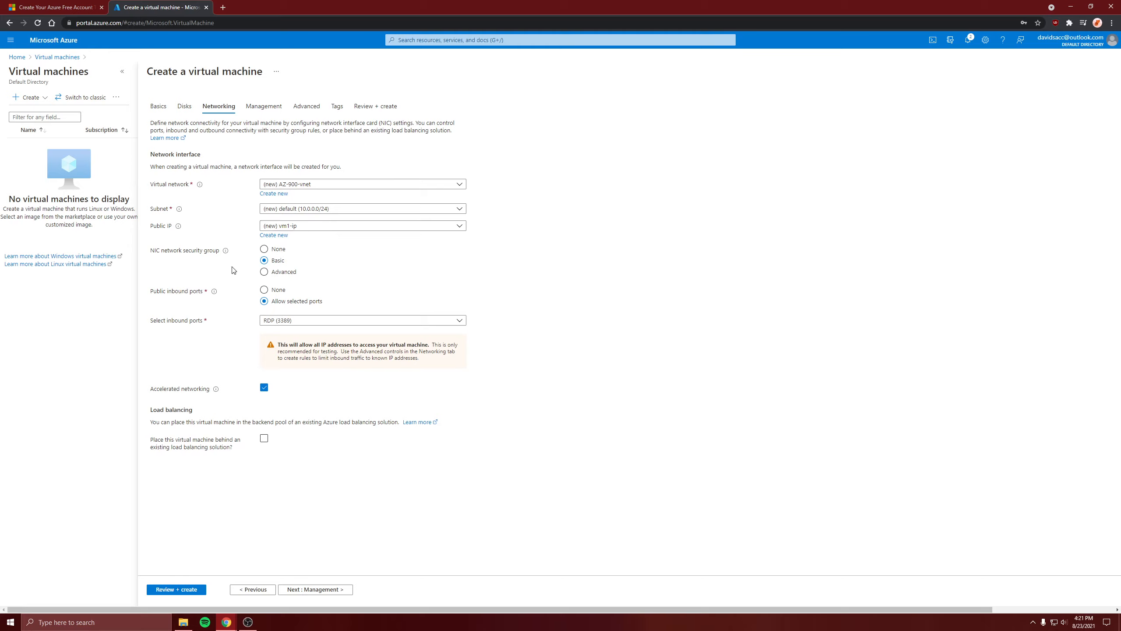
click(186, 591)
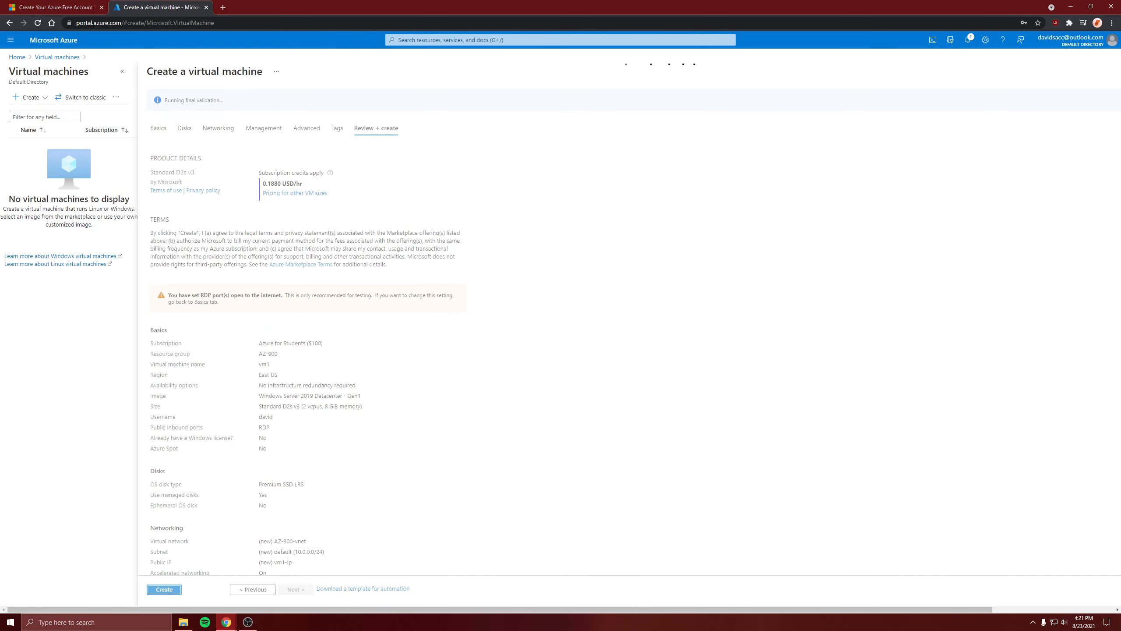
click(163, 590)
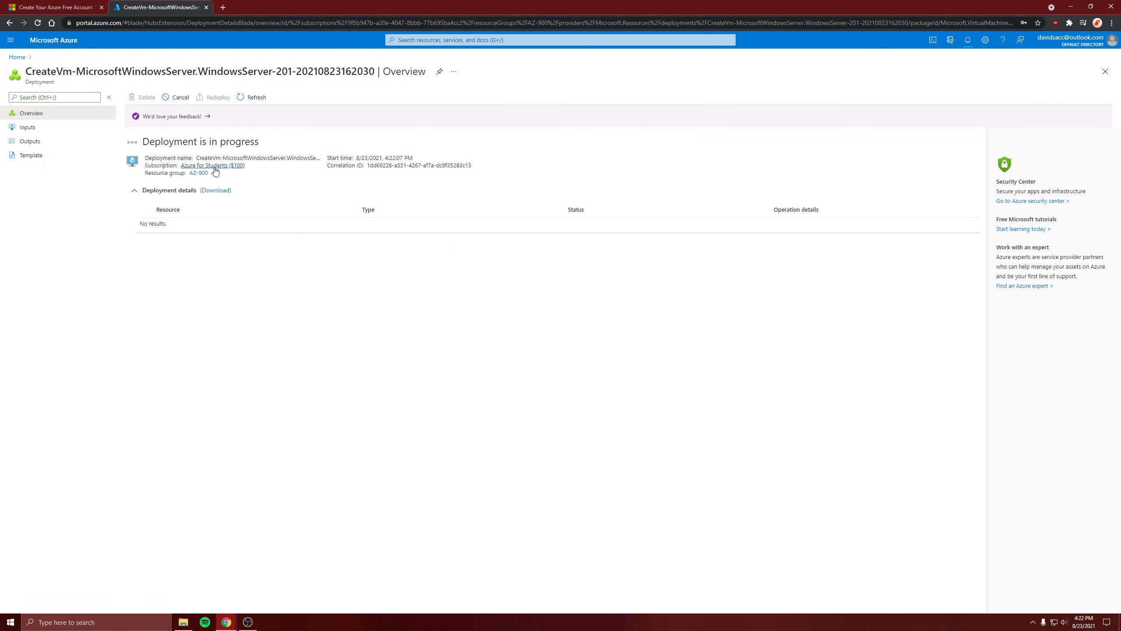
- Return to the virtual machines list and start creating another virtual machine
click(17, 57)
click(399, 98)
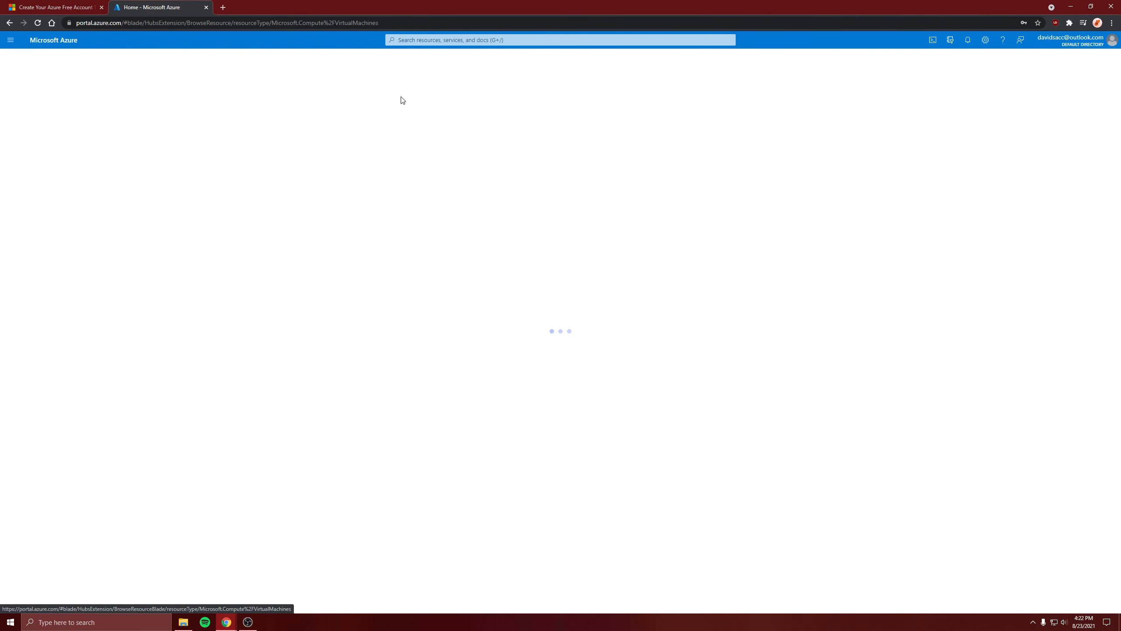
click(27, 97)
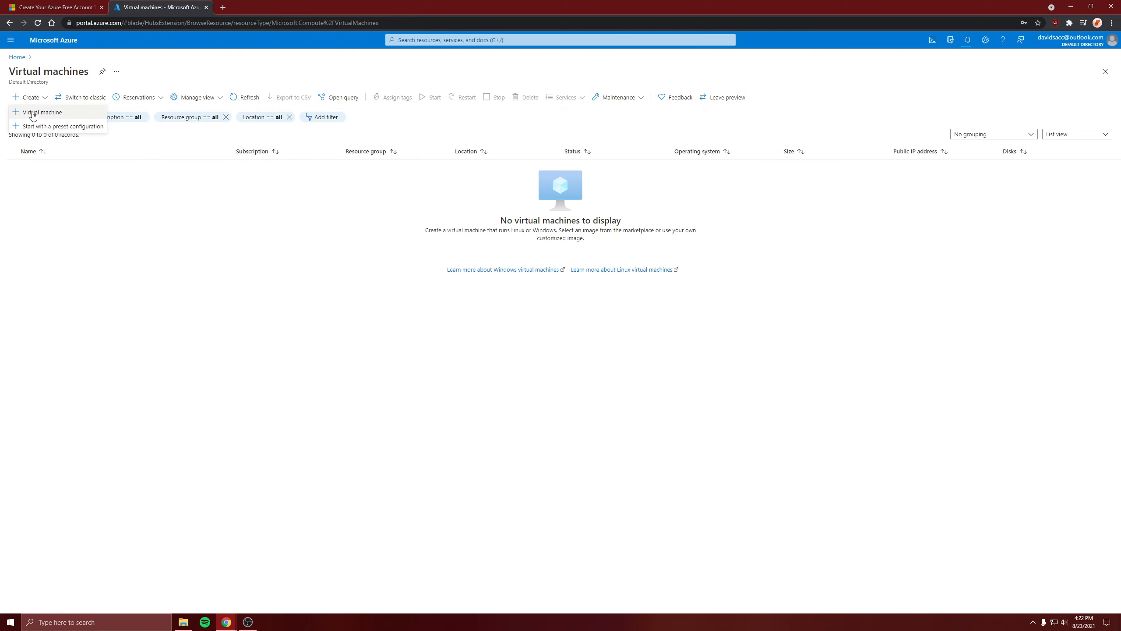
click(33, 113)
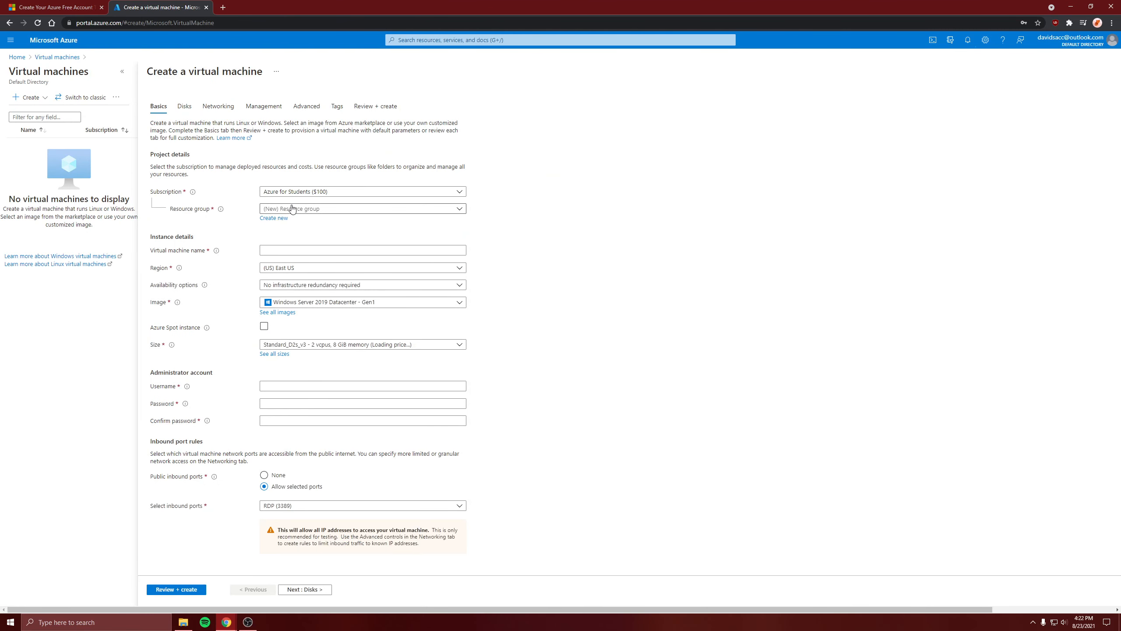
- Assign the new virtual machine to resource group AZ-900 and name it vm2, keeping the size Standard_D2s_v3
click(291, 208)
click(288, 243)
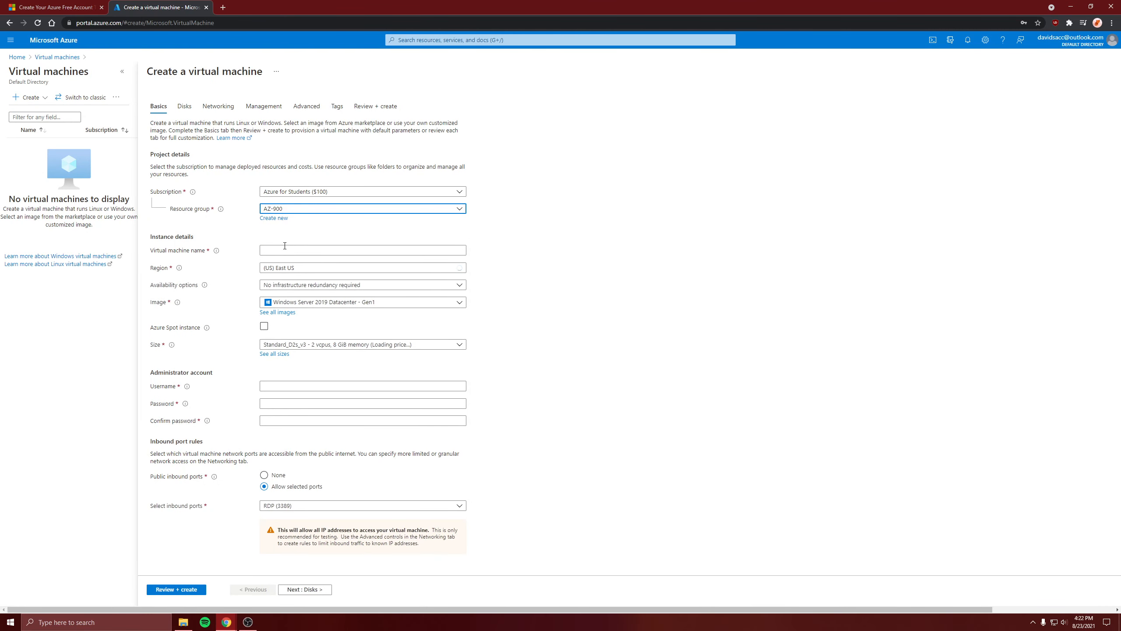
click(285, 248)
text(vm2)
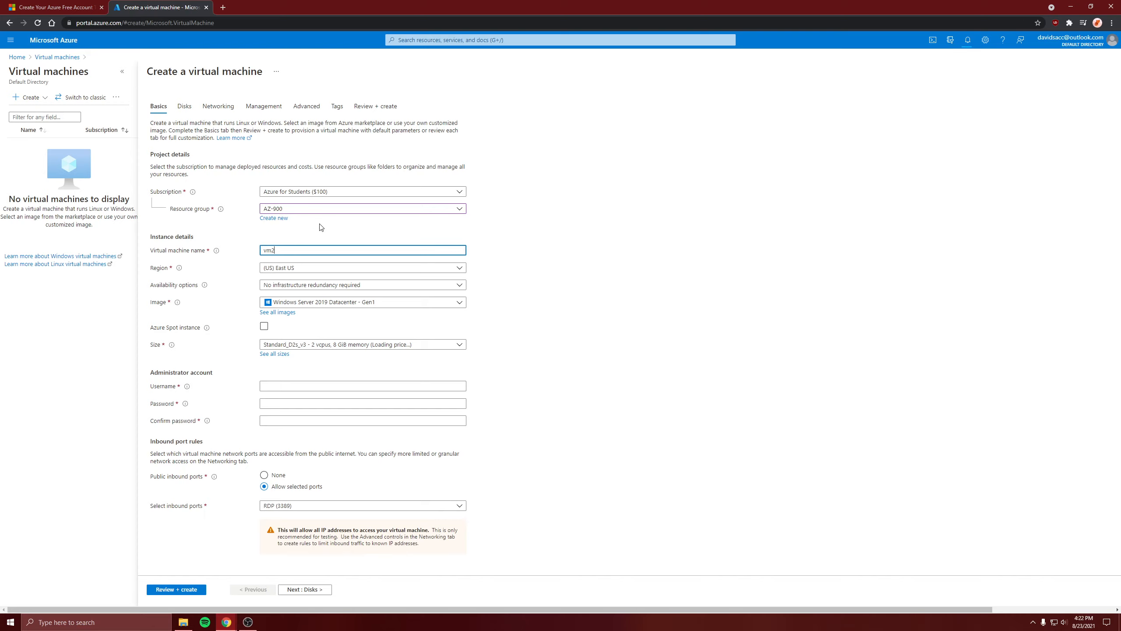
click(516, 301)
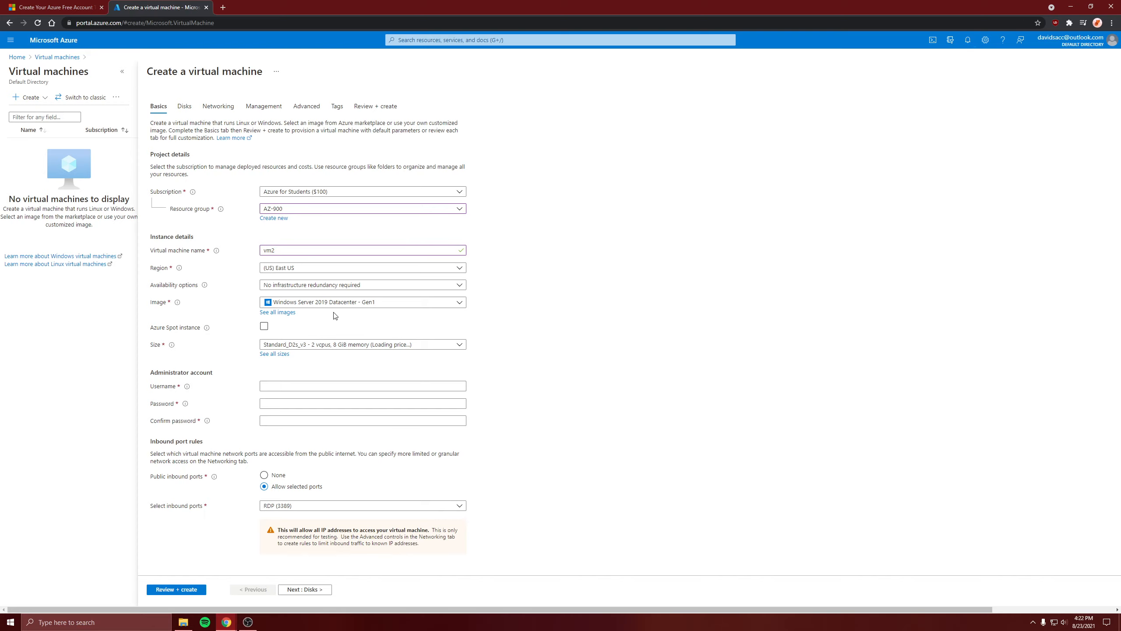
click(311, 348)
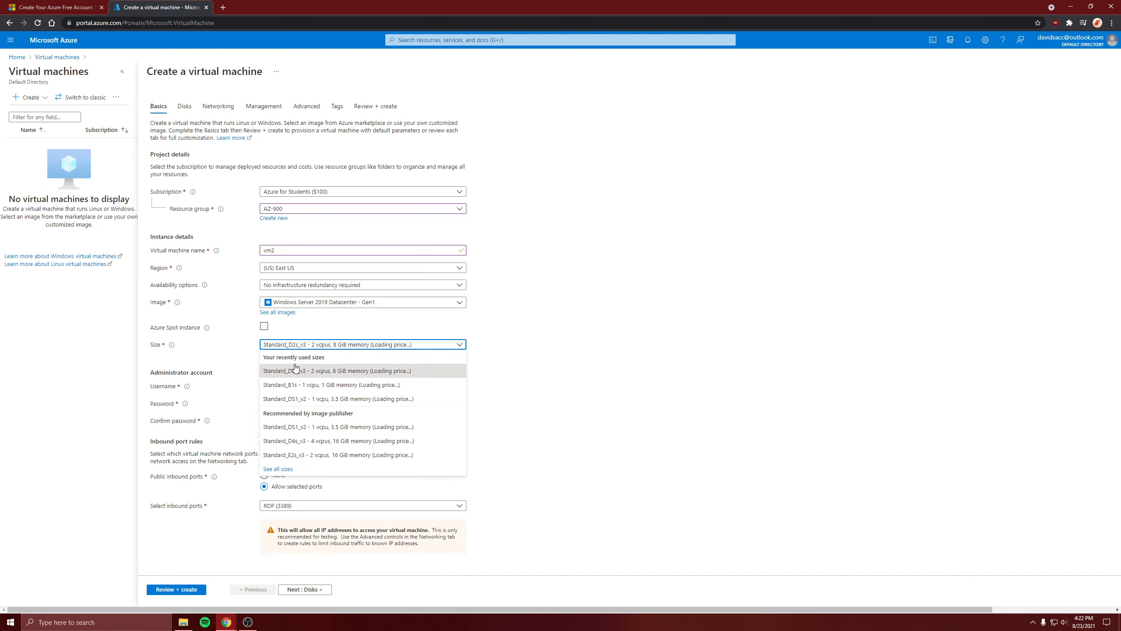
click(474, 392)
- Enter the administrator username and password for vm2, and re-enter the mismatched password confirmation
scroll(473, 392, down, 1)
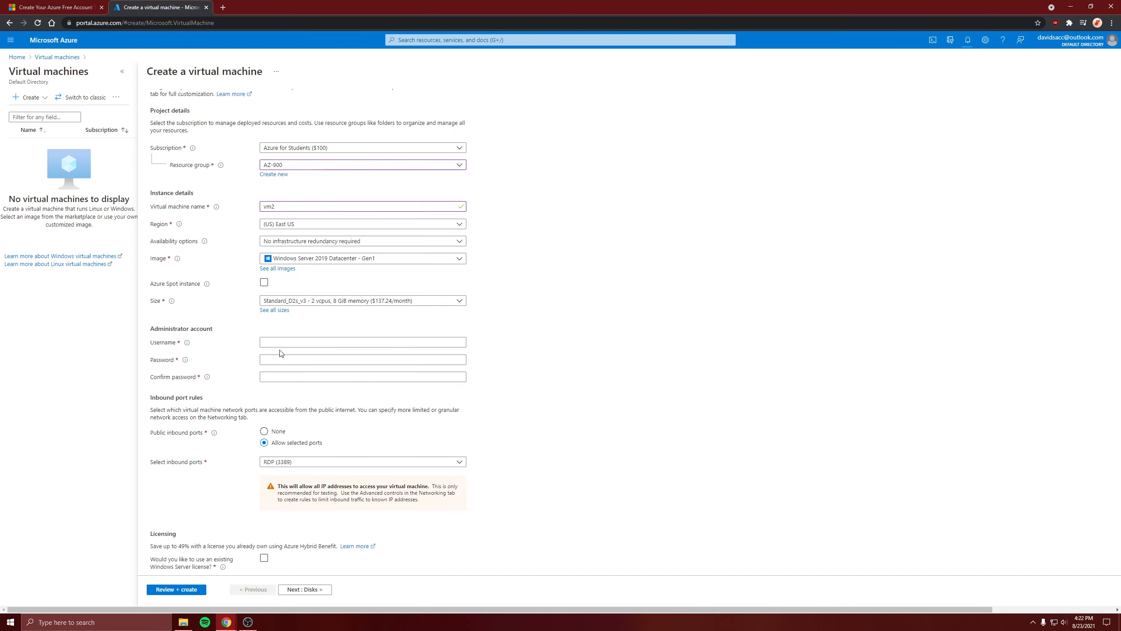
click(280, 344)
key(Tab)
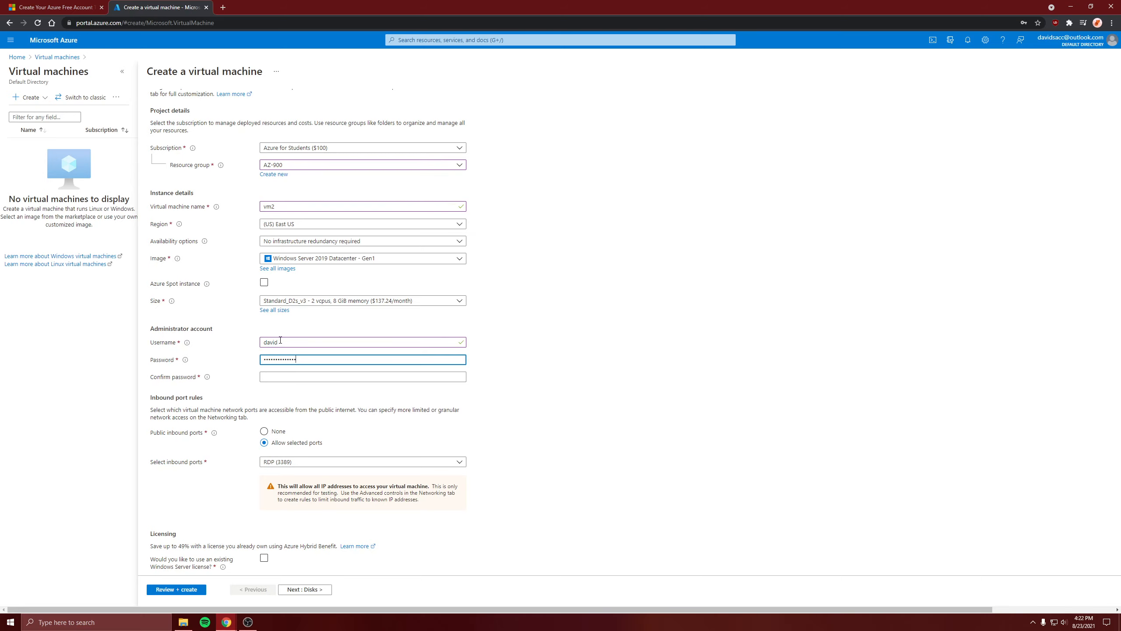
key(Tab)
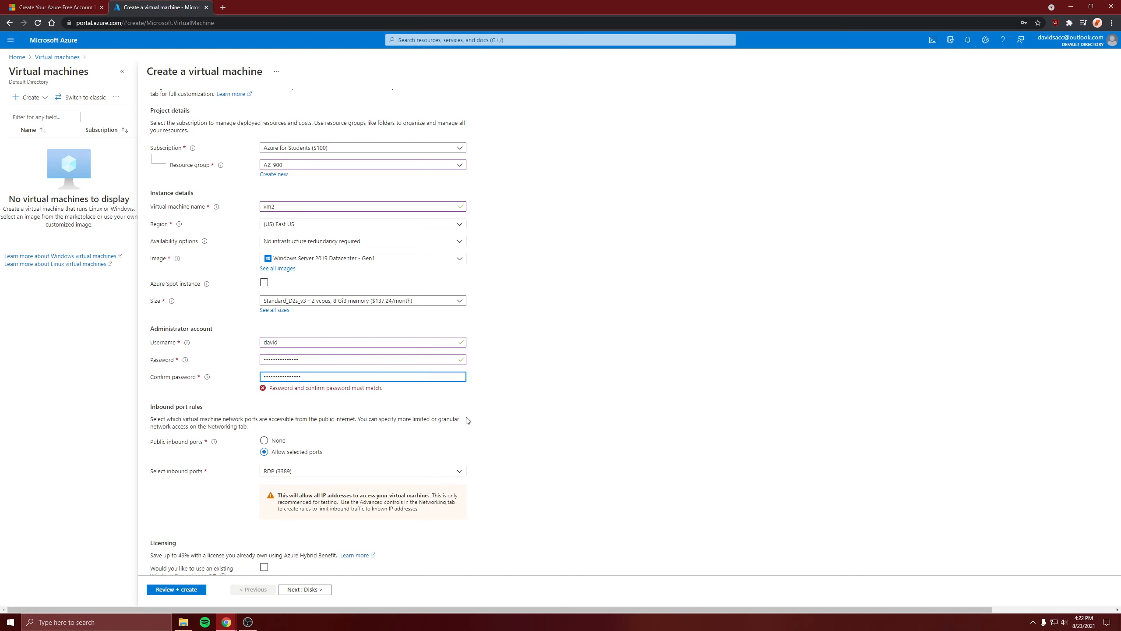
scroll(279, 398, down, 1)
double_click(329, 335)
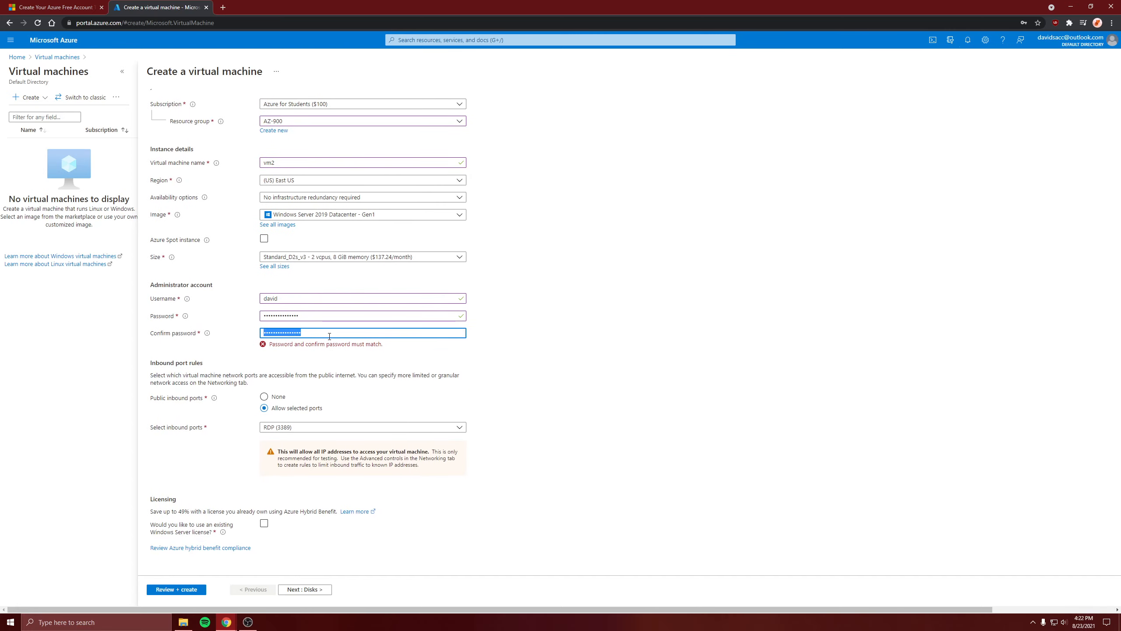
text(•••••••)
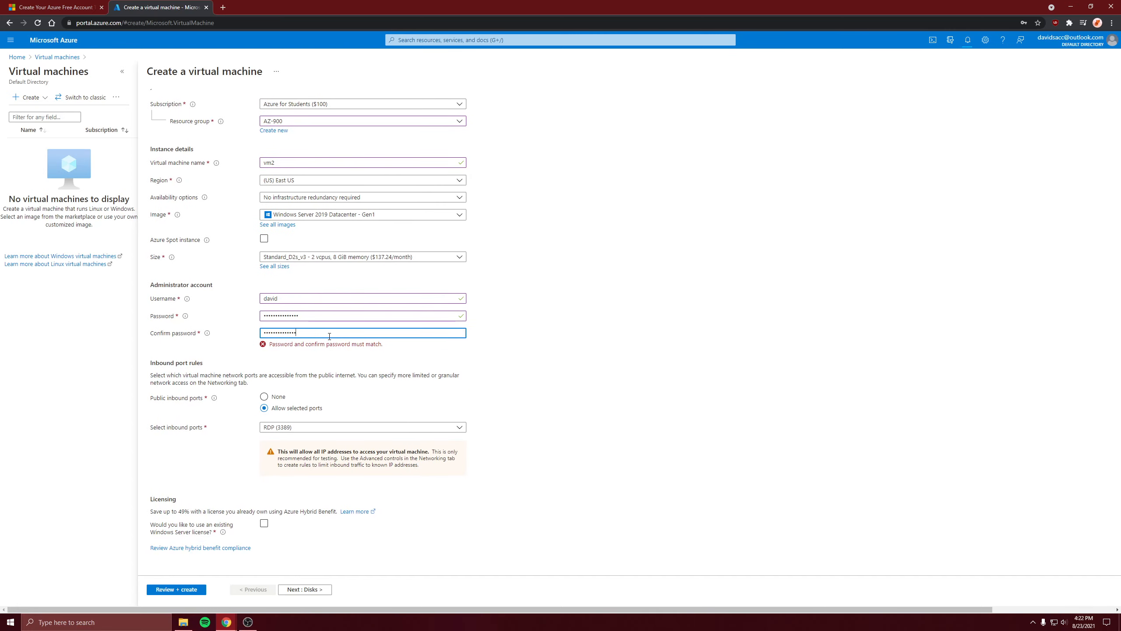
text(•)
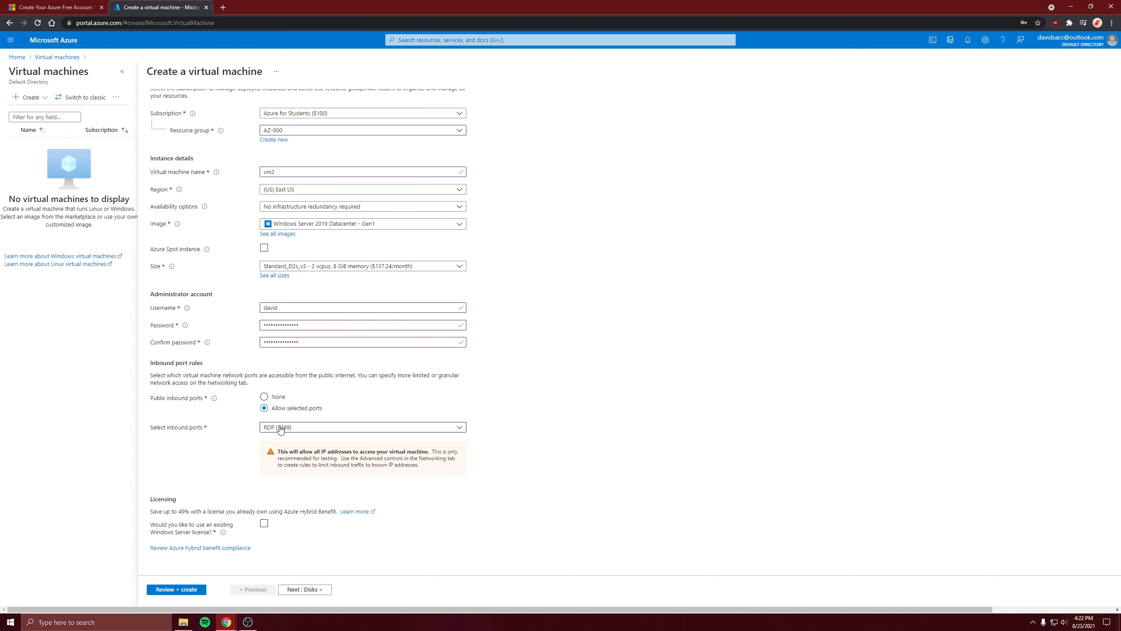
- Check the virtual network and subnet choices for vm2, keeping AZ-900-vnet and the default subnet, and submit it for review and creation
scroll(274, 539, up, 2)
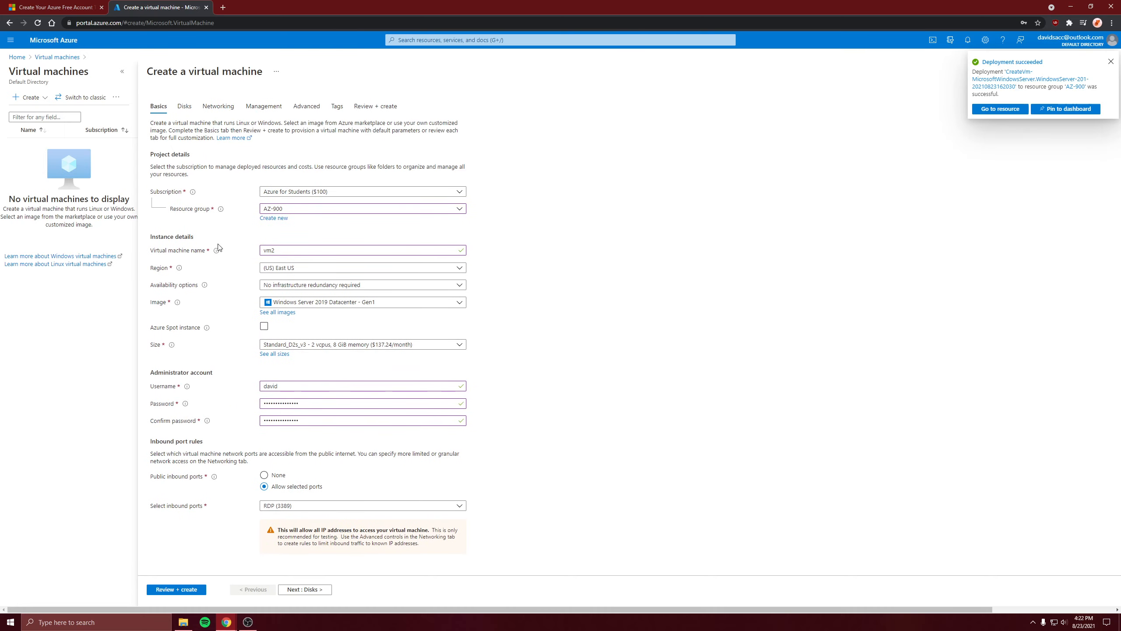
click(219, 106)
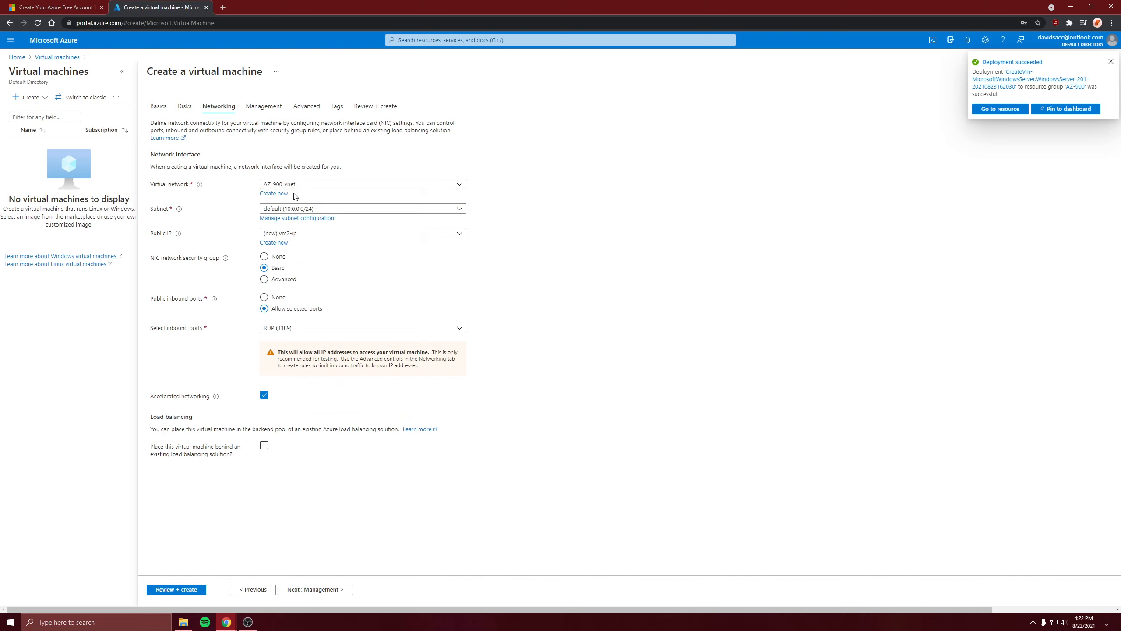
click(310, 186)
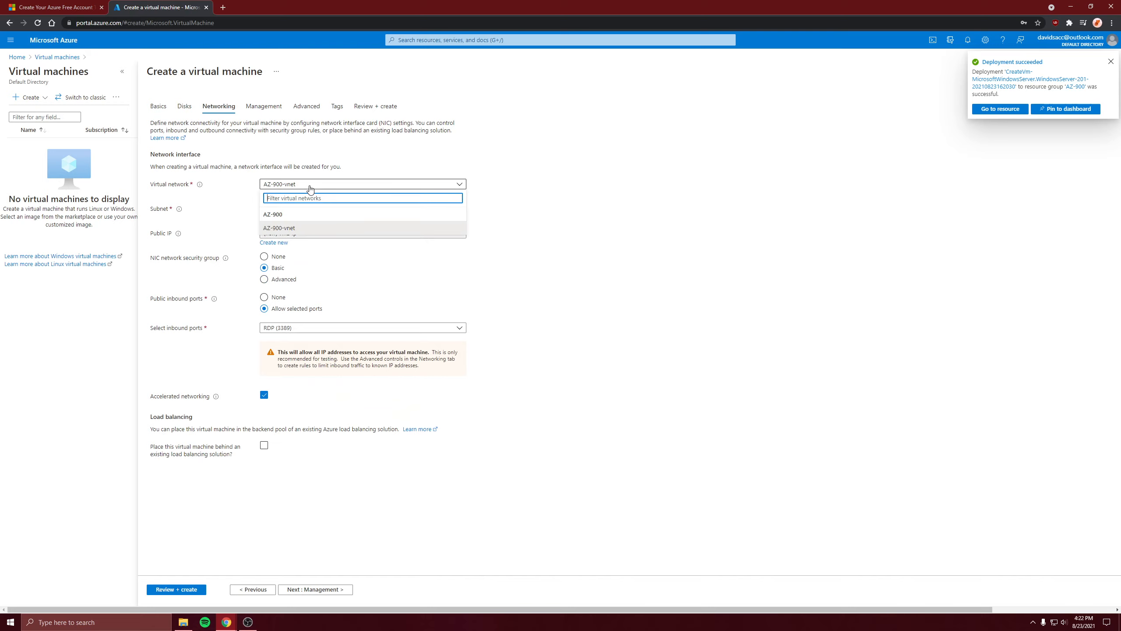
click(601, 155)
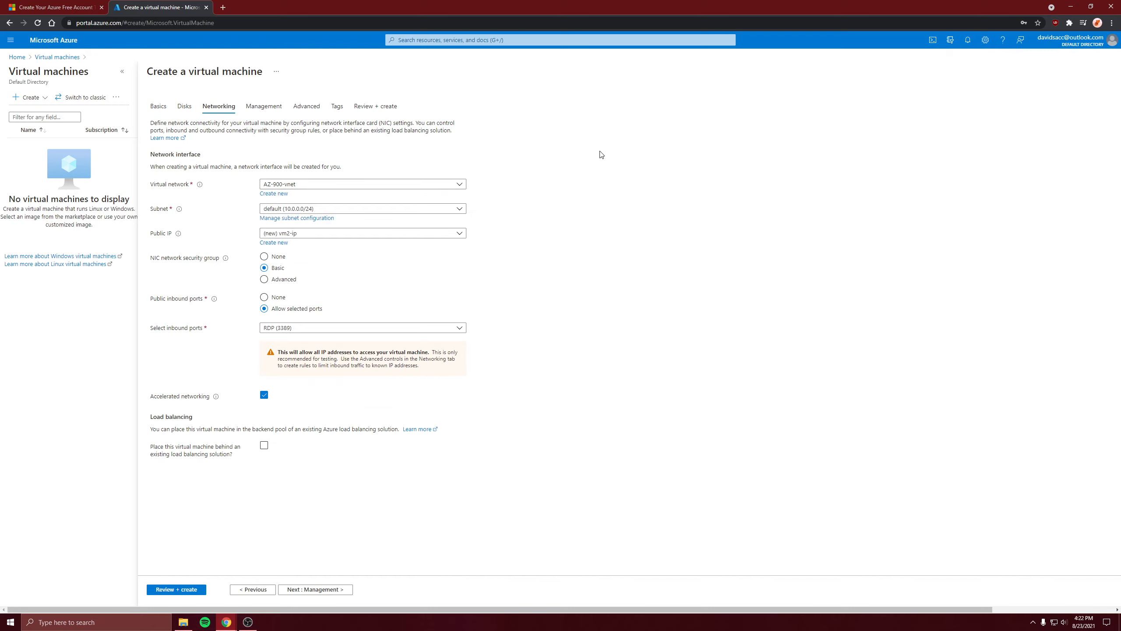
click(304, 209)
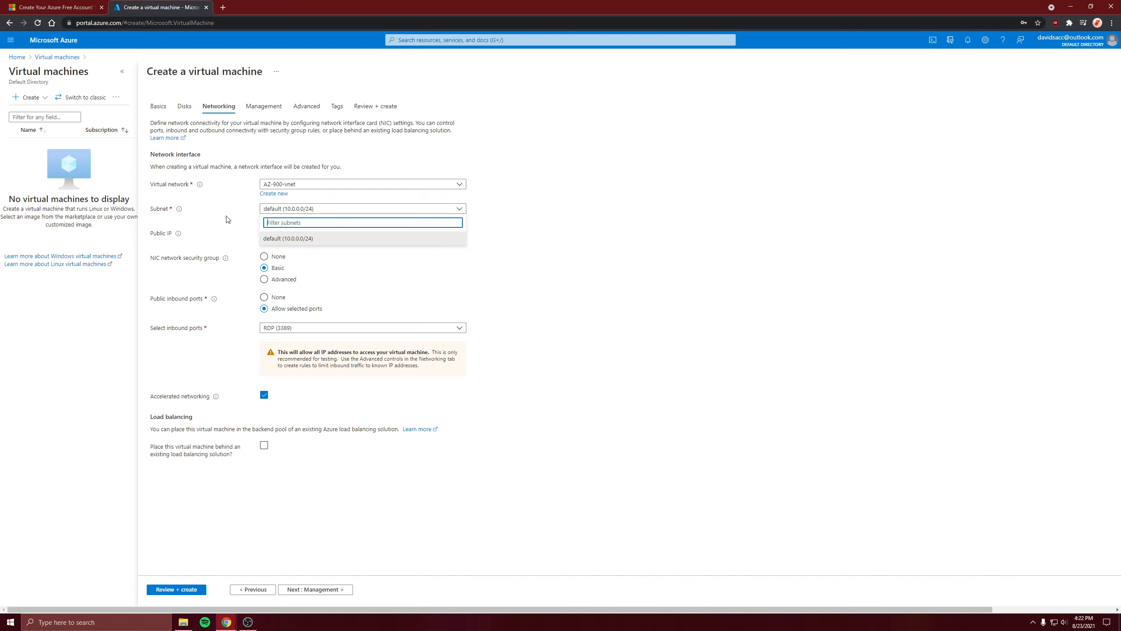
click(509, 268)
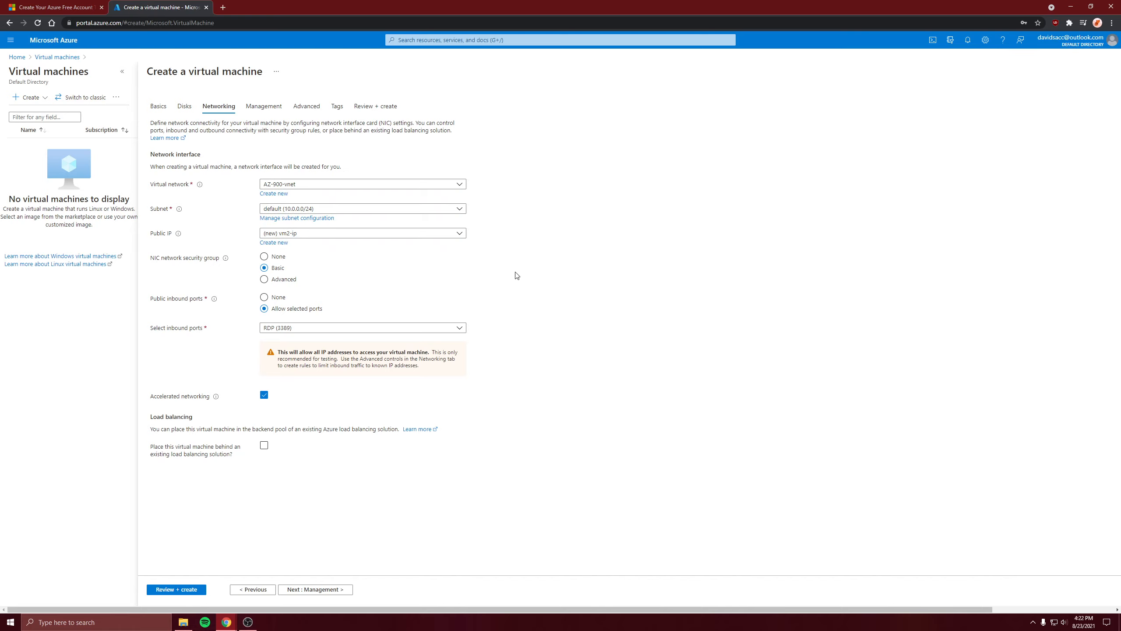
click(180, 590)
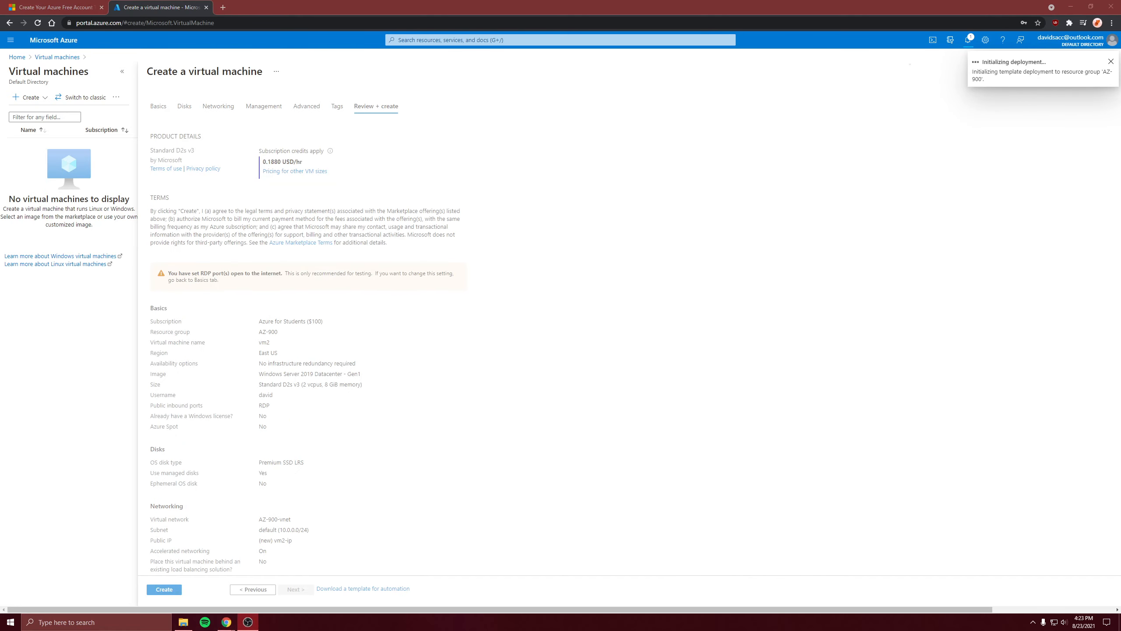
- Open the vm1 resource from its succeeded deployment and check its private IP address
click(969, 40)
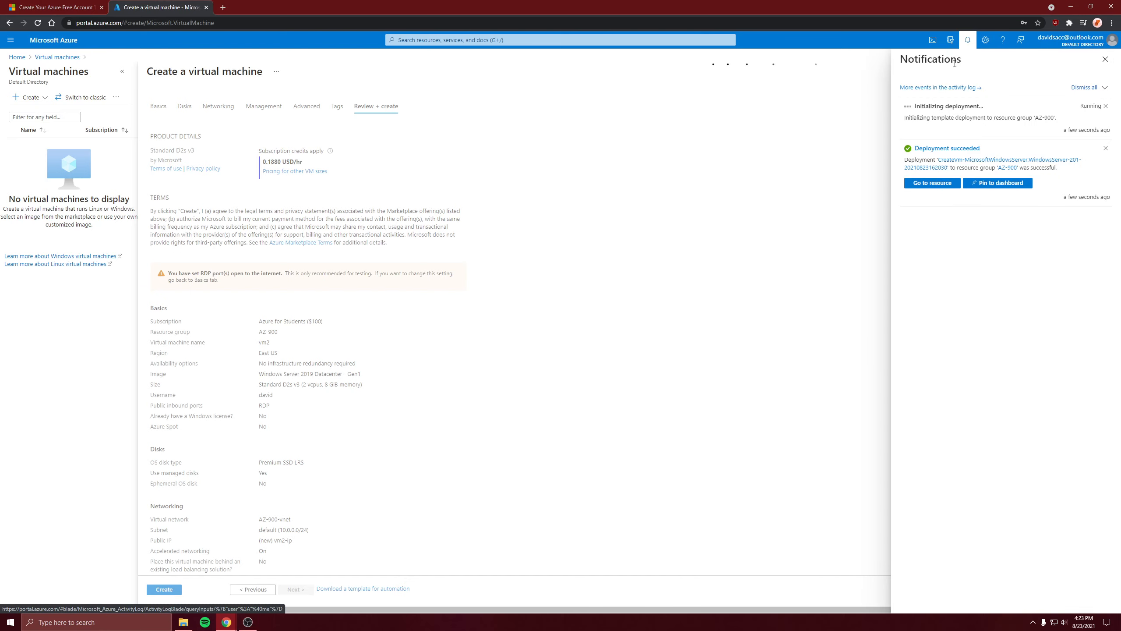
click(932, 183)
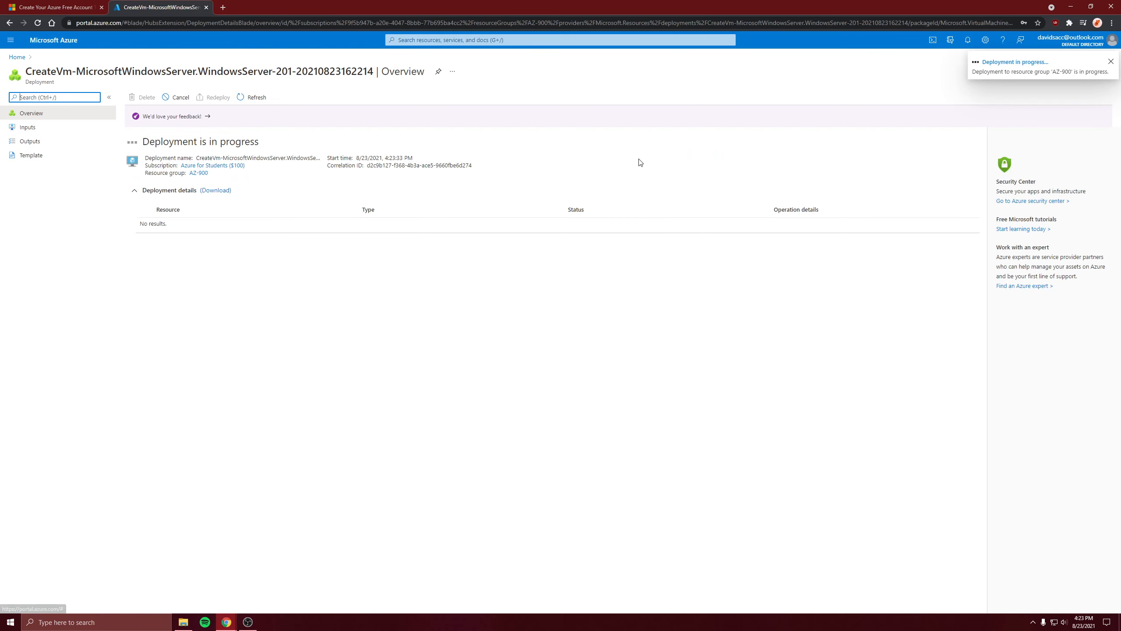
click(968, 39)
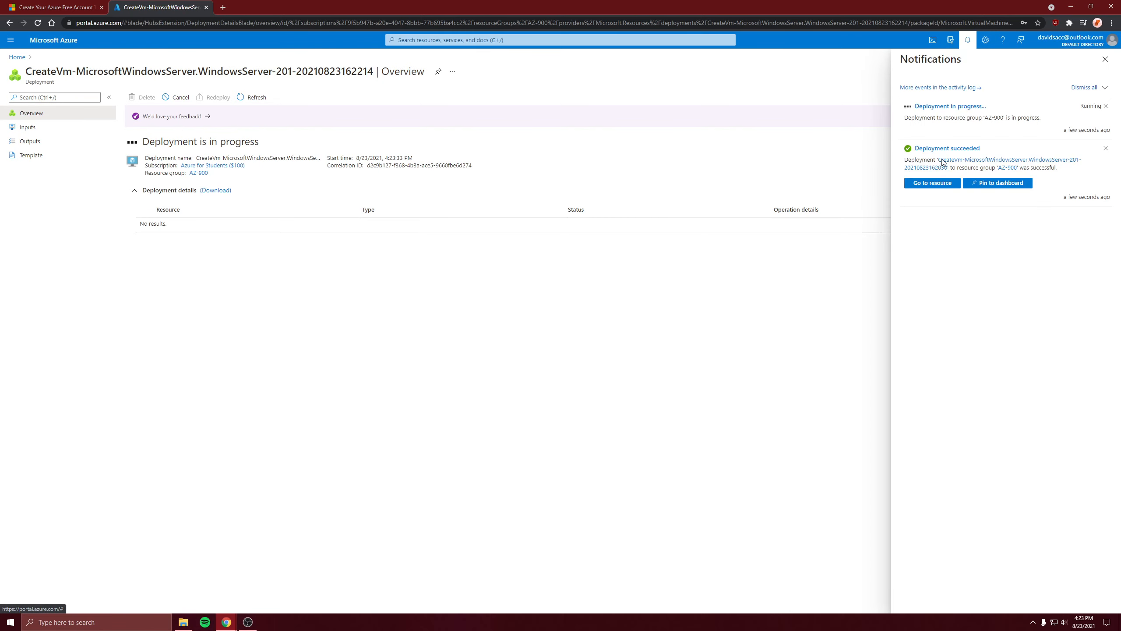
click(932, 183)
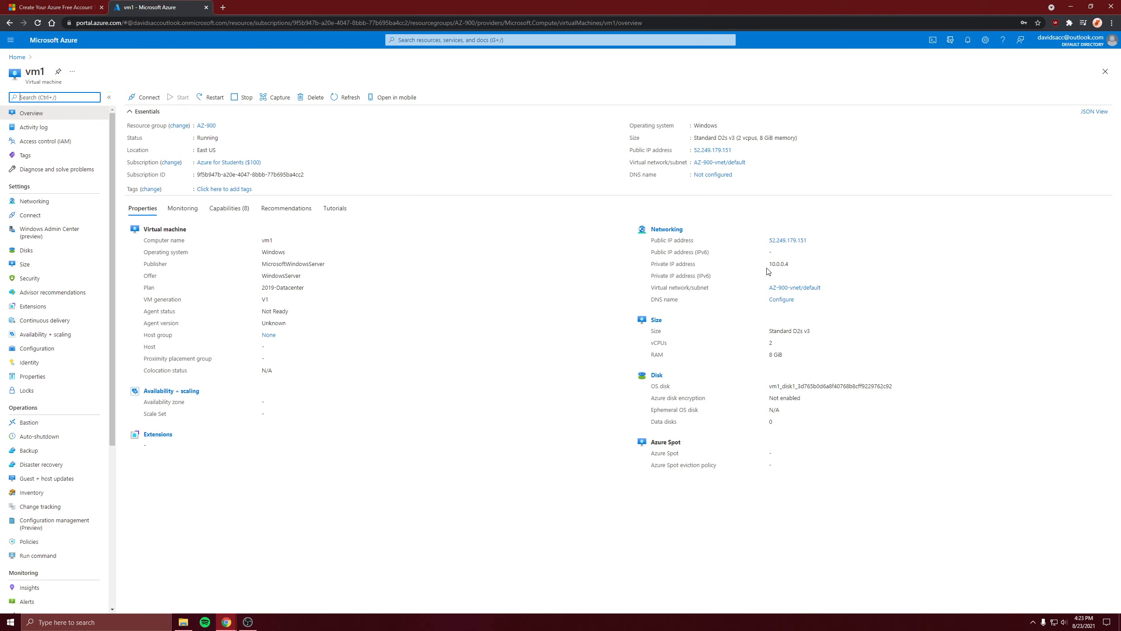
drag(789, 264, 760, 260)
- Download and open vm1's RDP file for its public IP address on port 3389, and start the remote connection
click(146, 97)
click(163, 114)
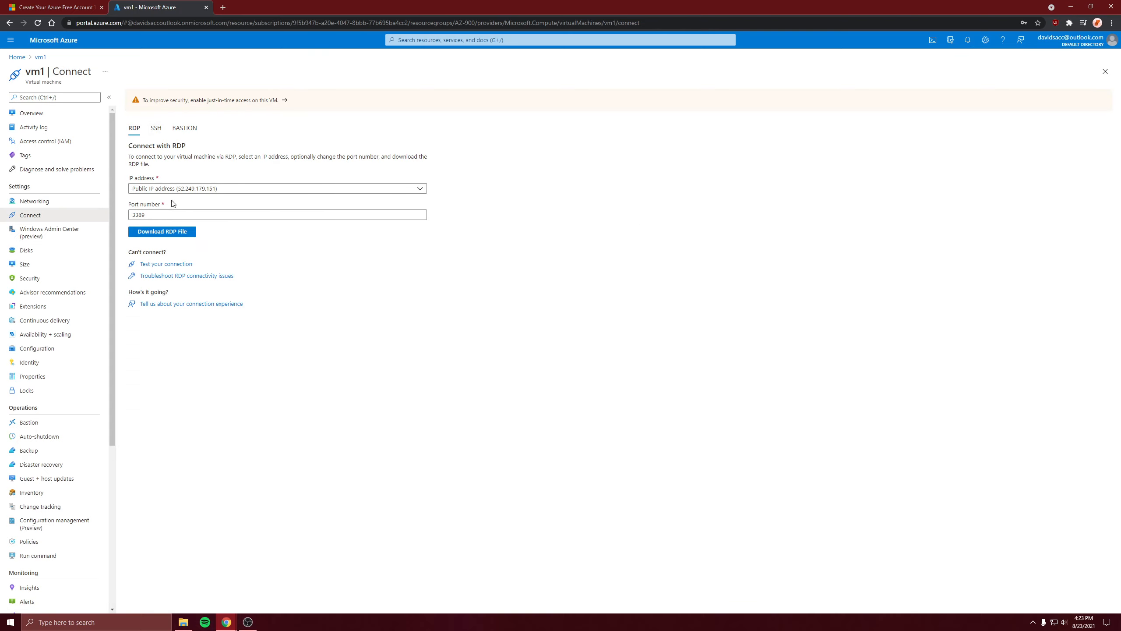
click(162, 232)
click(453, 302)
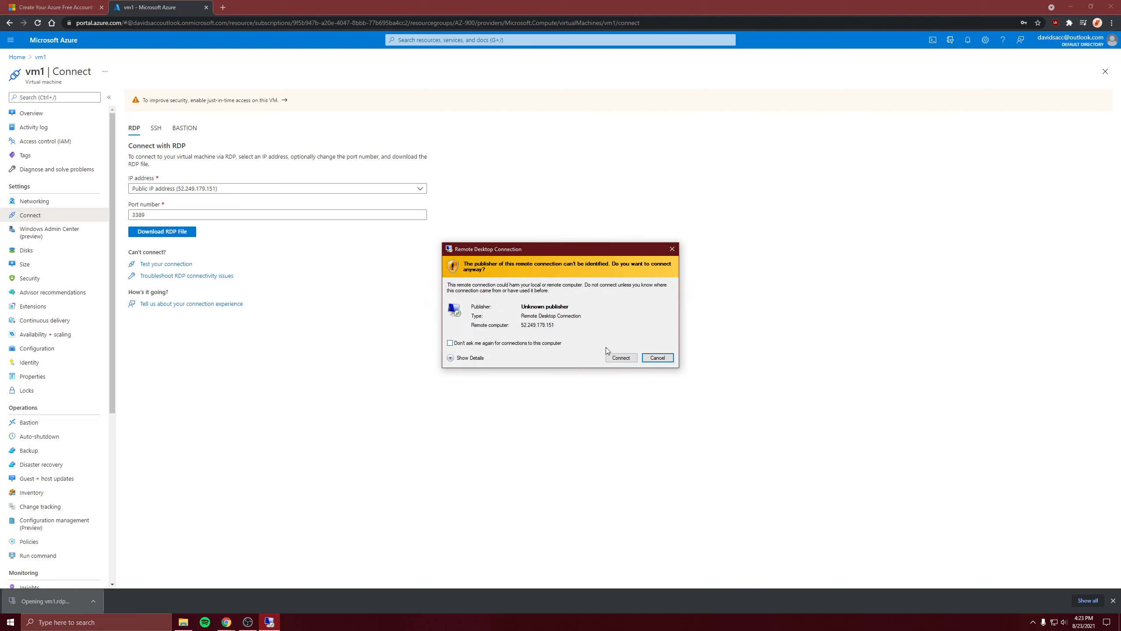
click(619, 358)
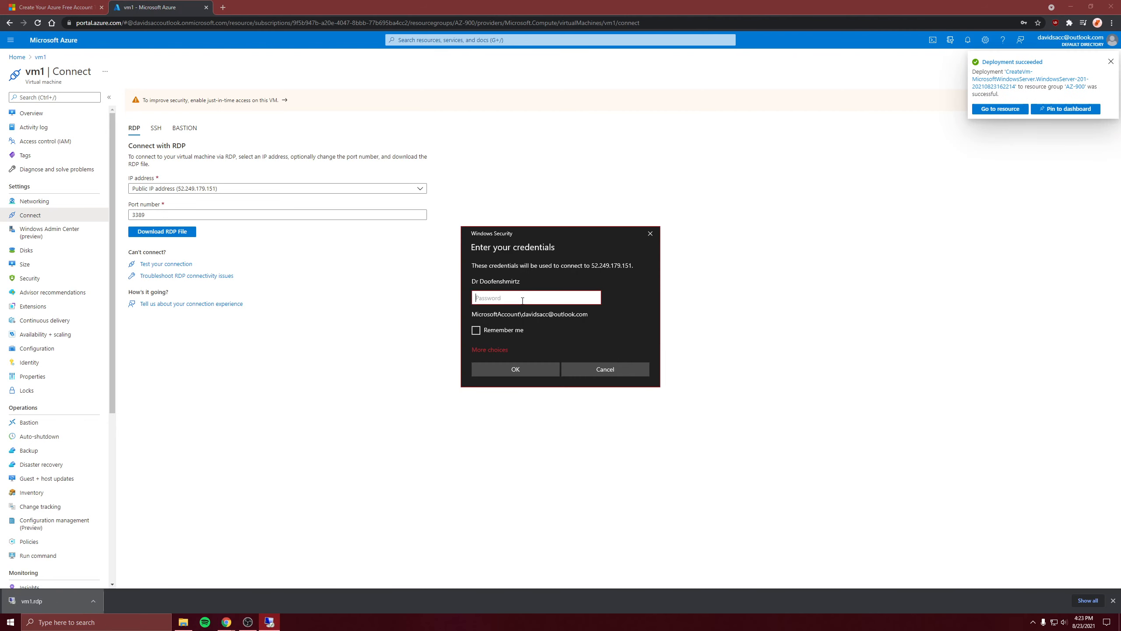
- Sign in to vm1 with a different account using the administrator username and password, and accept the connection
click(497, 350)
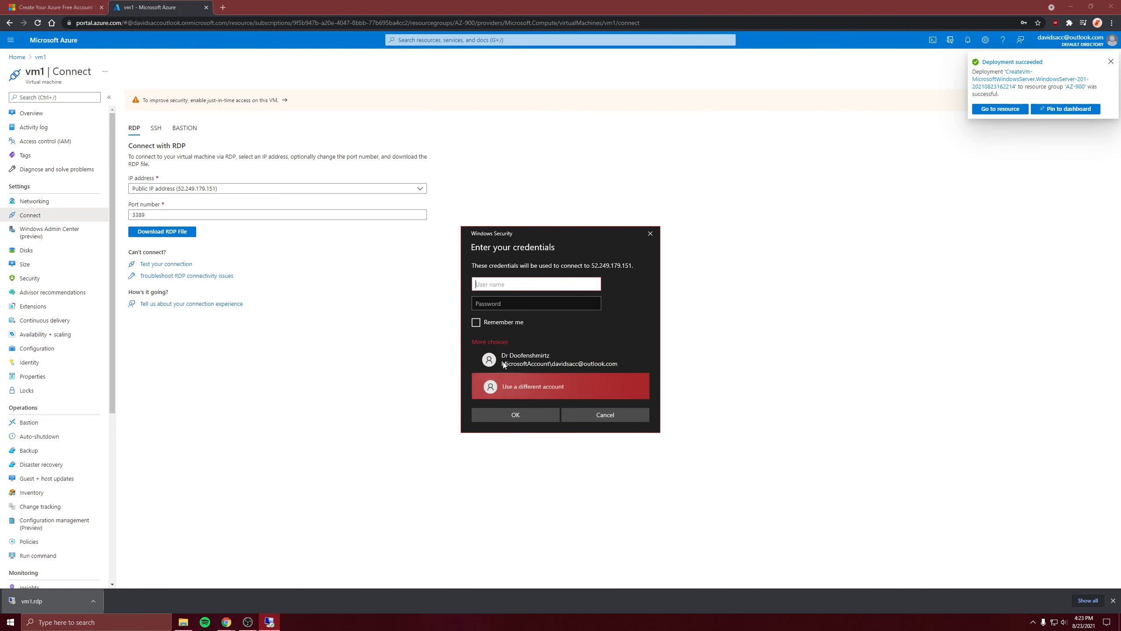
text(david)
click(512, 297)
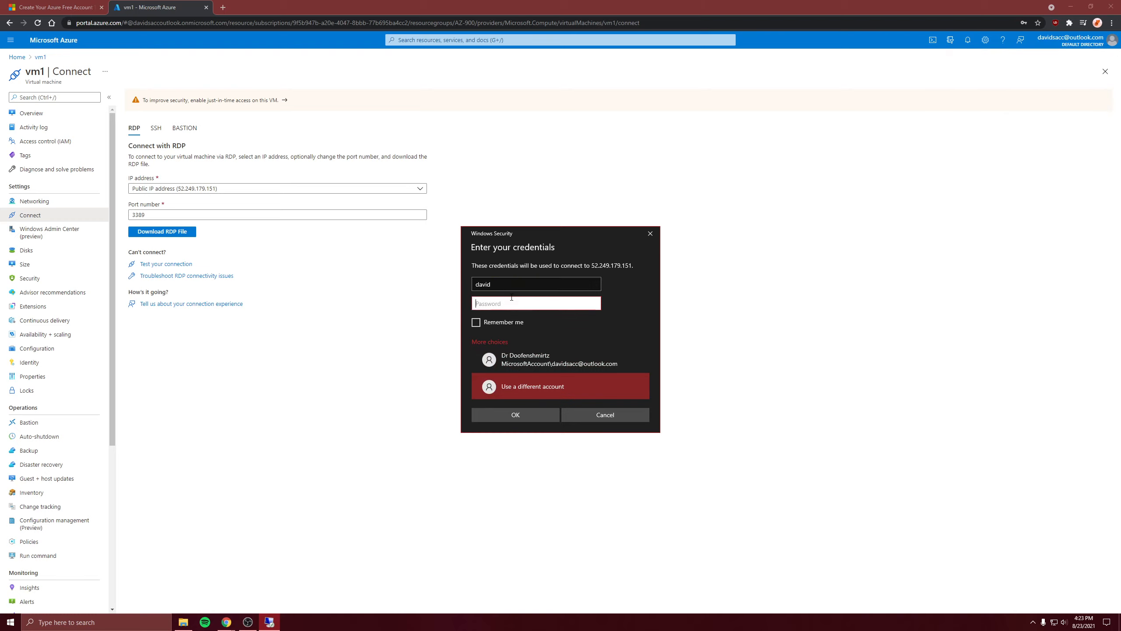
text(••)
click(547, 415)
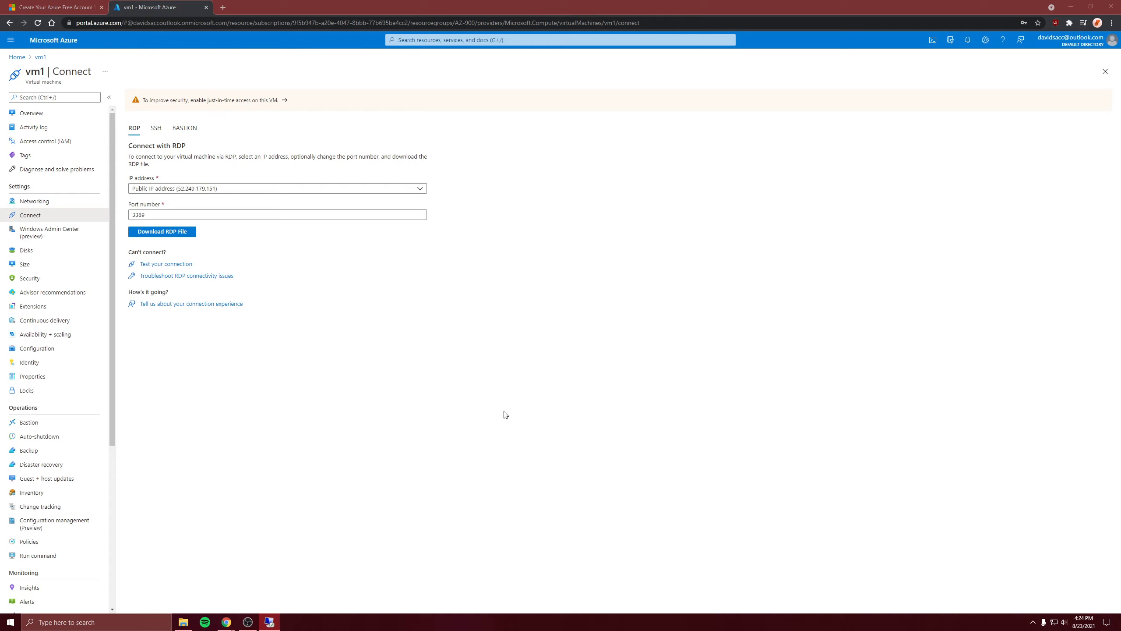
click(588, 381)
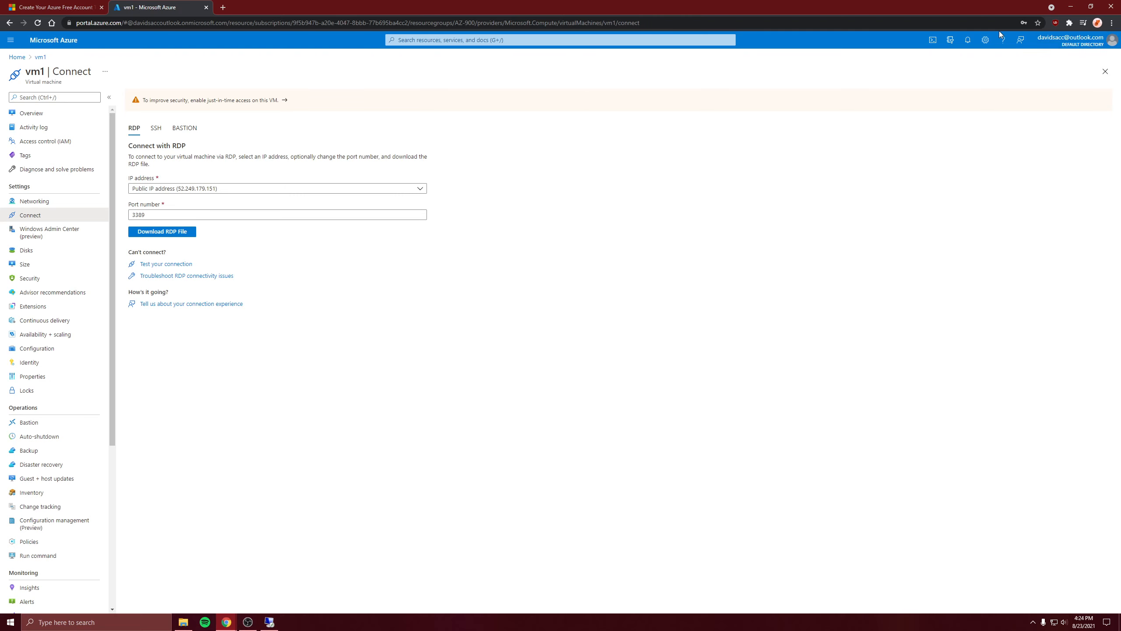
- Open the newly deployed vm2 resource in the Azure portal and check its private IP address
click(968, 40)
click(933, 141)
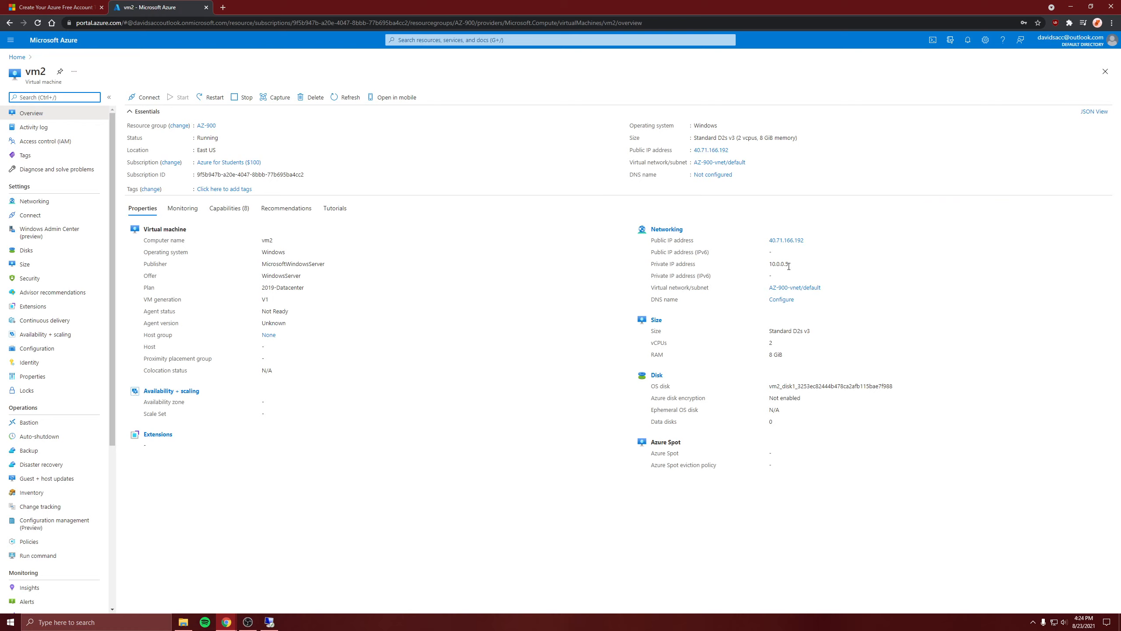
drag(789, 266, 750, 269)
click(799, 269)
- Download and open vm2's RDP file for its public IP address on port 3389, and start the remote connection
click(149, 98)
click(152, 116)
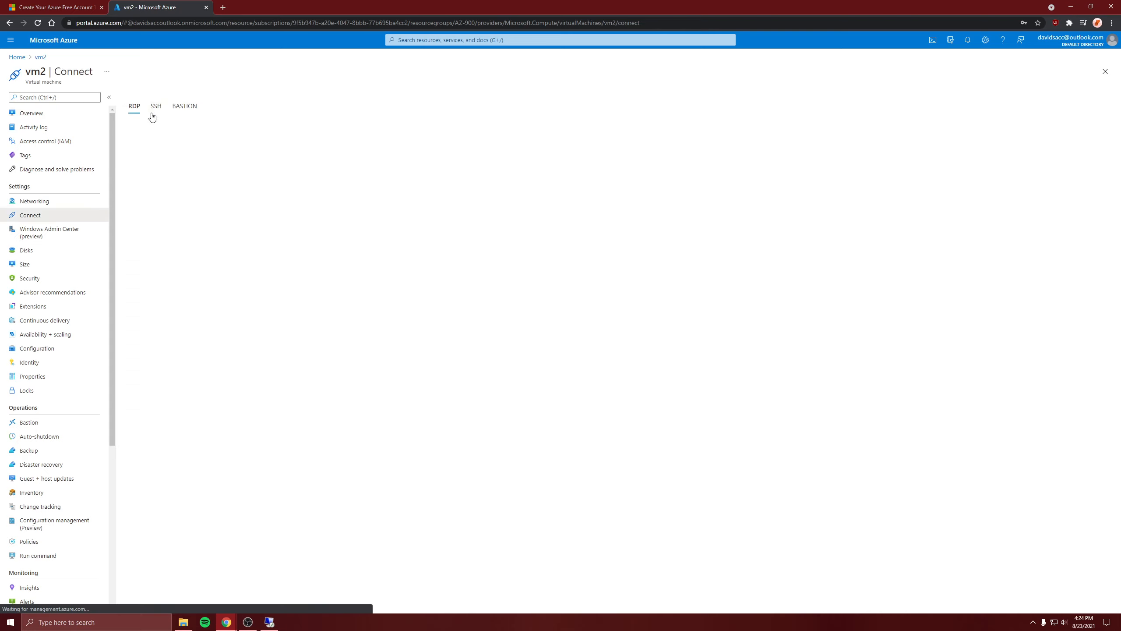
click(176, 229)
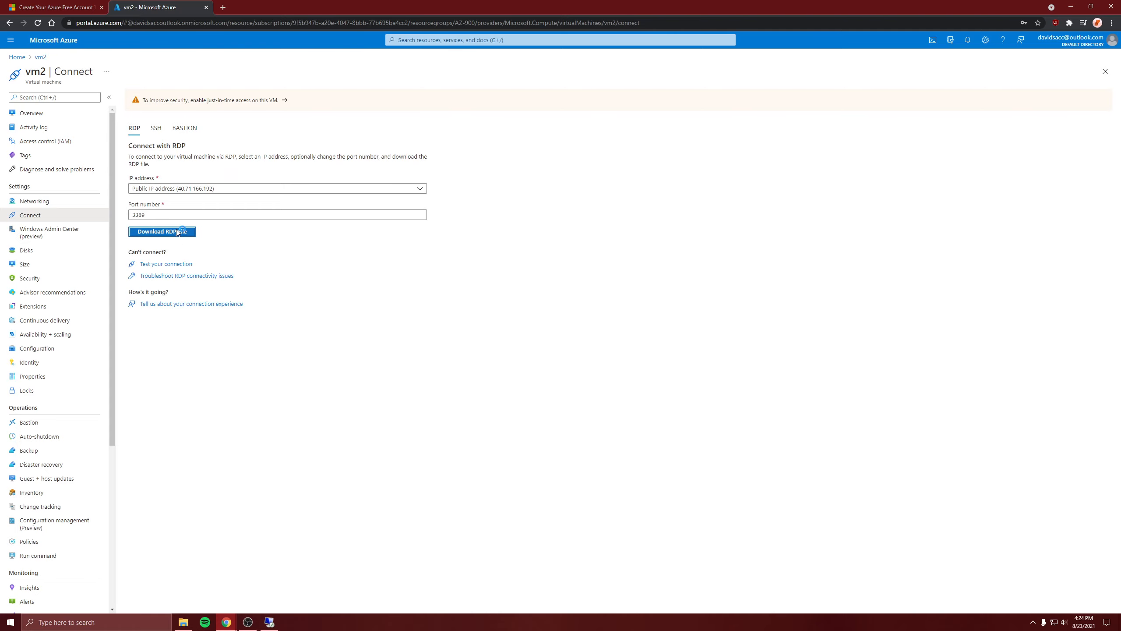
click(444, 304)
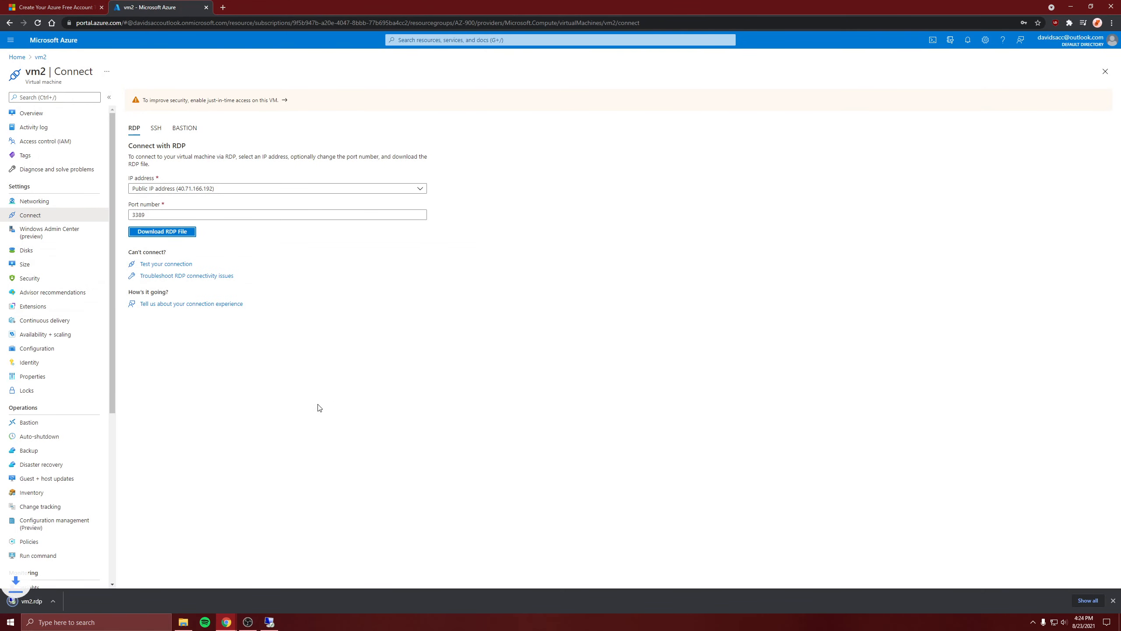
click(45, 601)
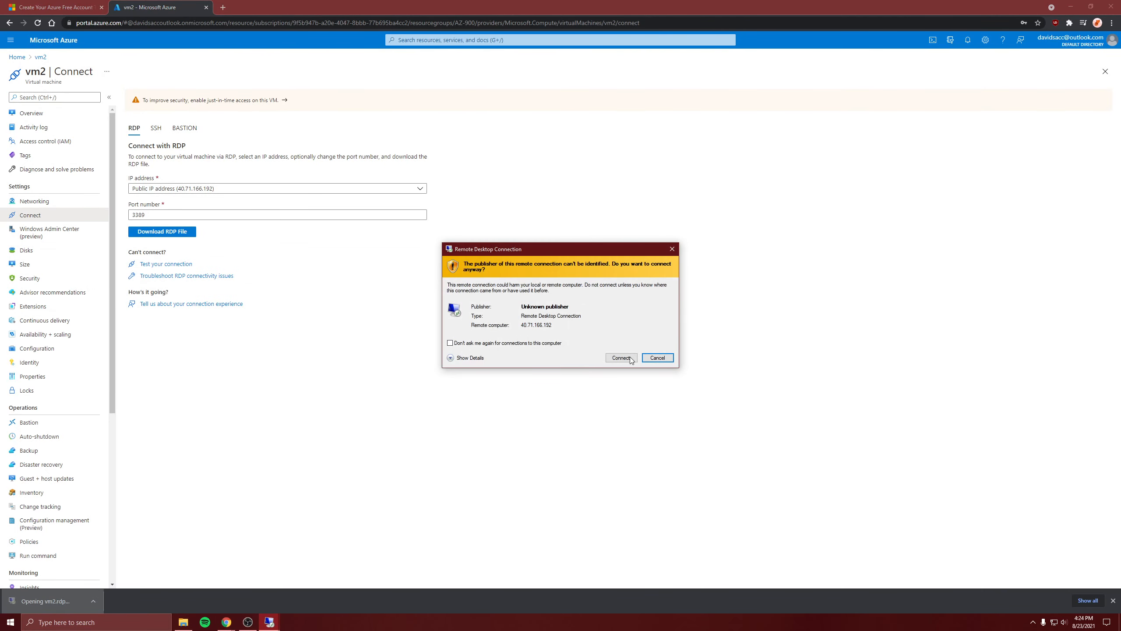
click(621, 358)
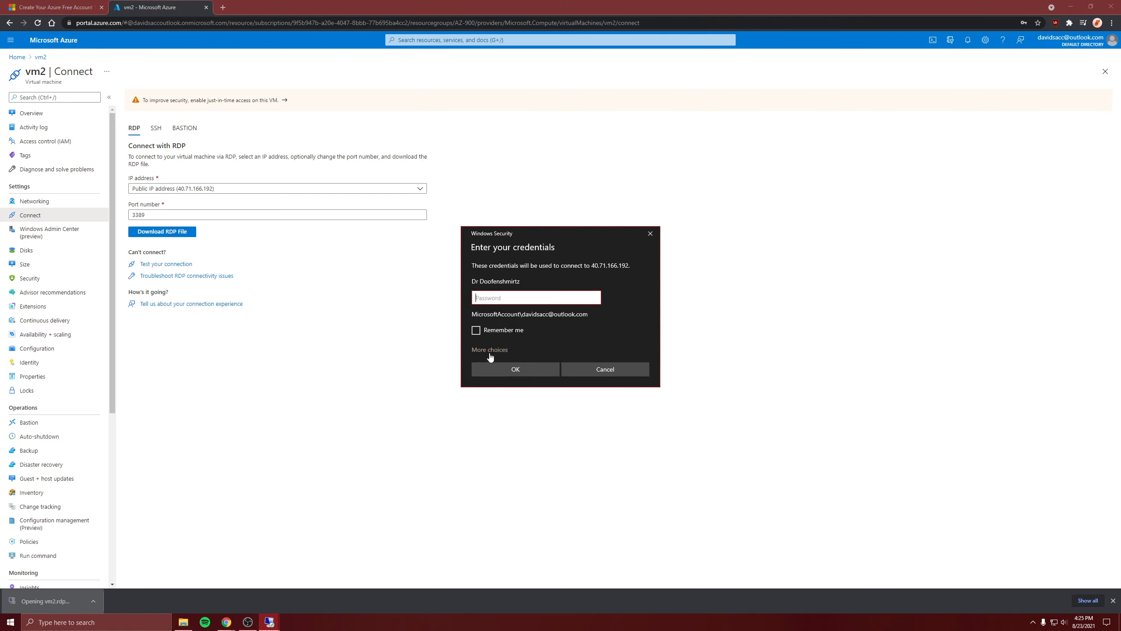
- Sign in to vm2 with a different account using the administrator username and password, and accept the connection
click(491, 350)
click(496, 397)
text(da)
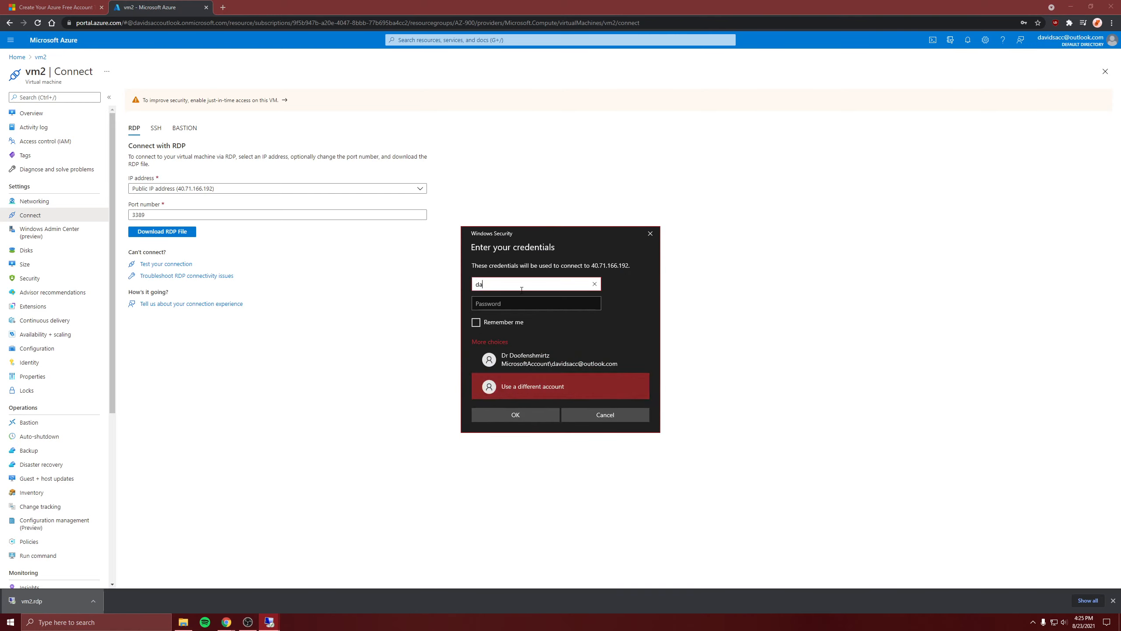
text(vid)
key(Tab)
text(****)
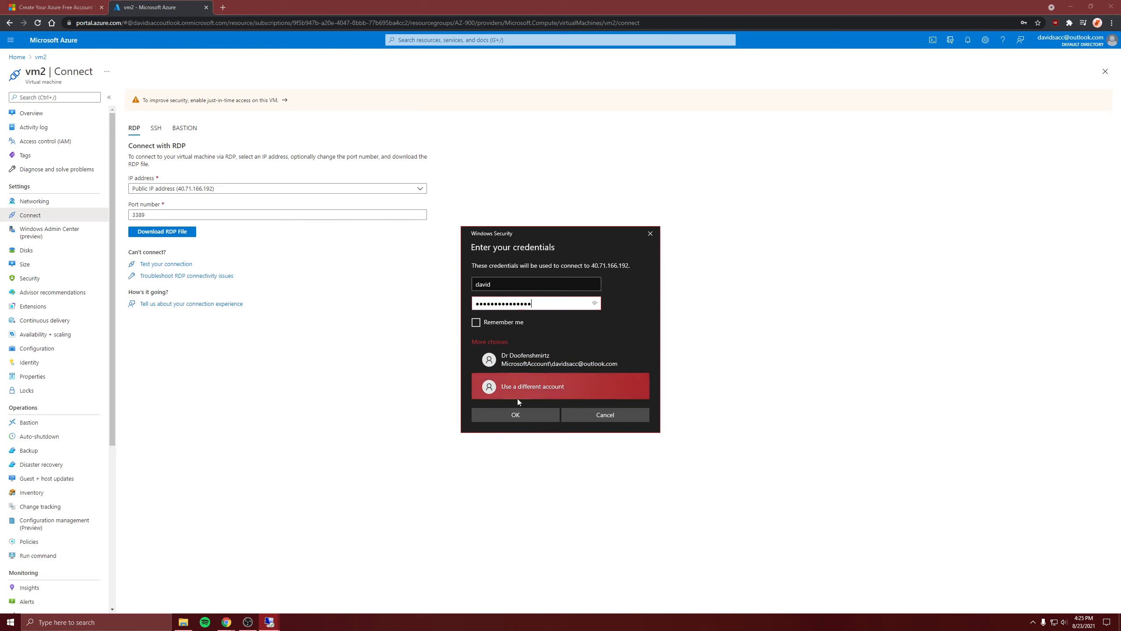
click(515, 415)
click(576, 383)
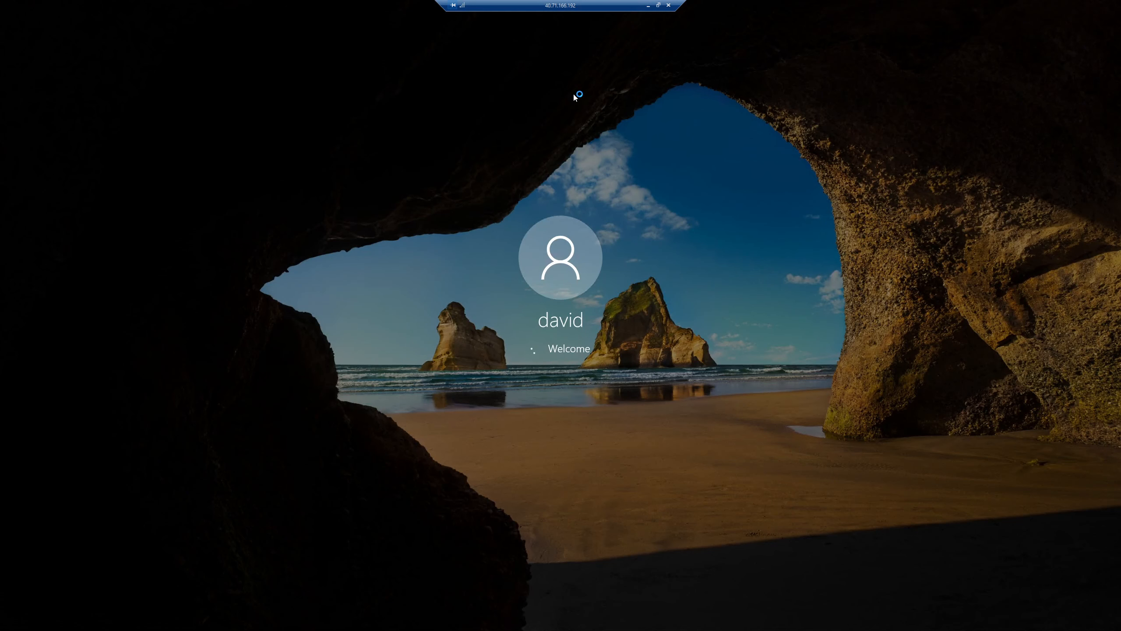
- Switch from the vm2 remote session to the vm1 session and dismiss the Windows Admin Center message
click(649, 6)
mouse_move(271, 620)
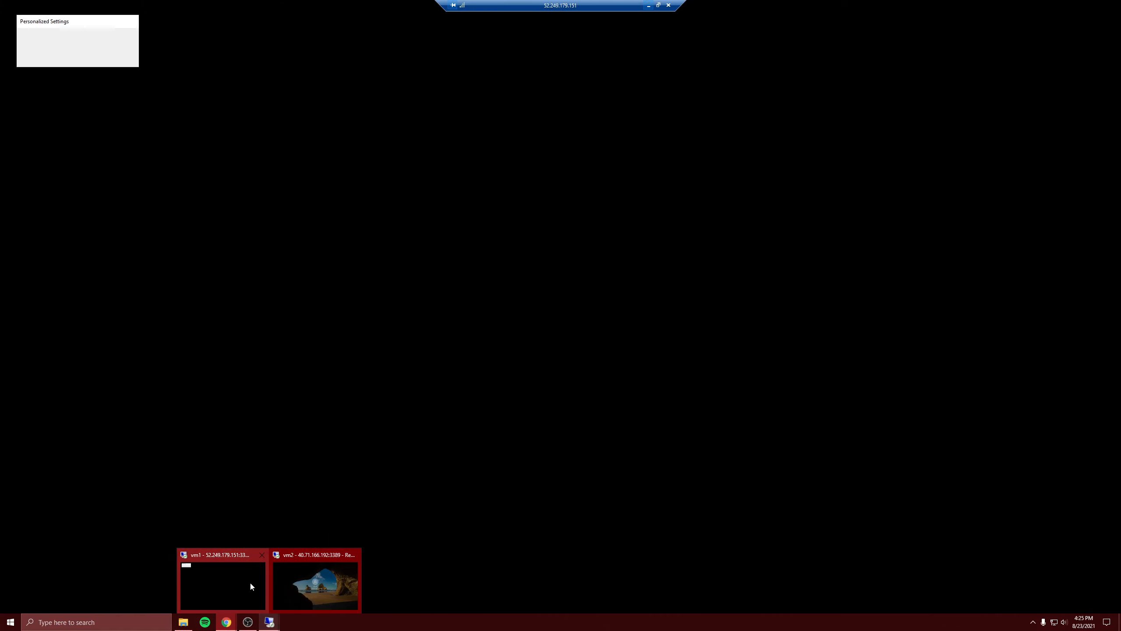
click(254, 580)
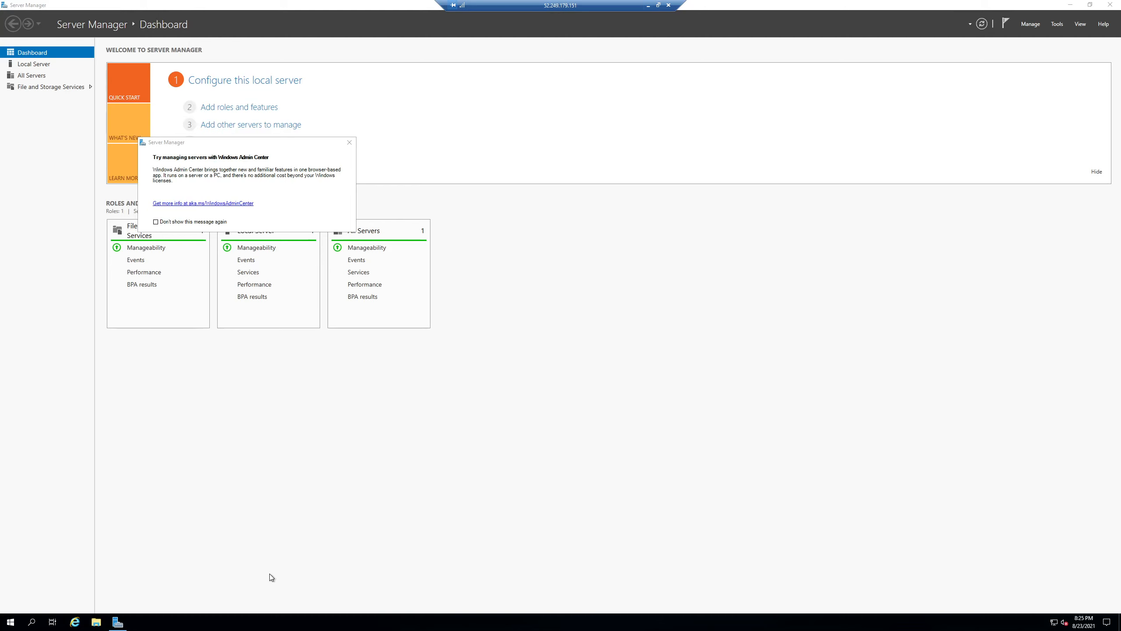
click(350, 143)
- Start adding roles and features on vm1, keeping the default installation type and vm1 as the destination server
click(263, 110)
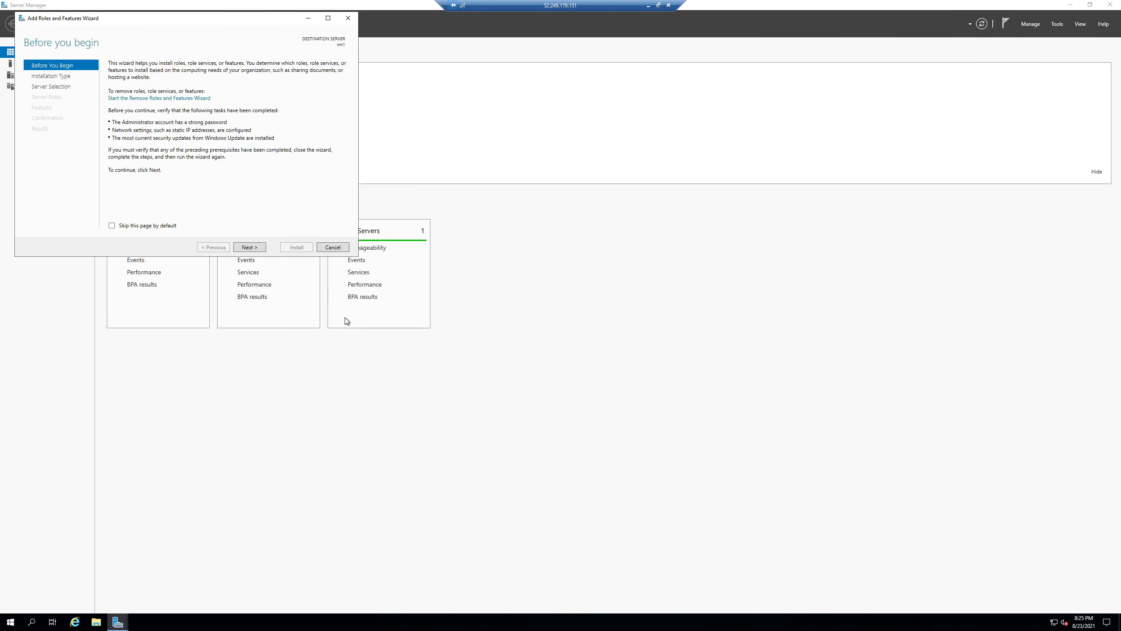
click(245, 249)
click(245, 249)
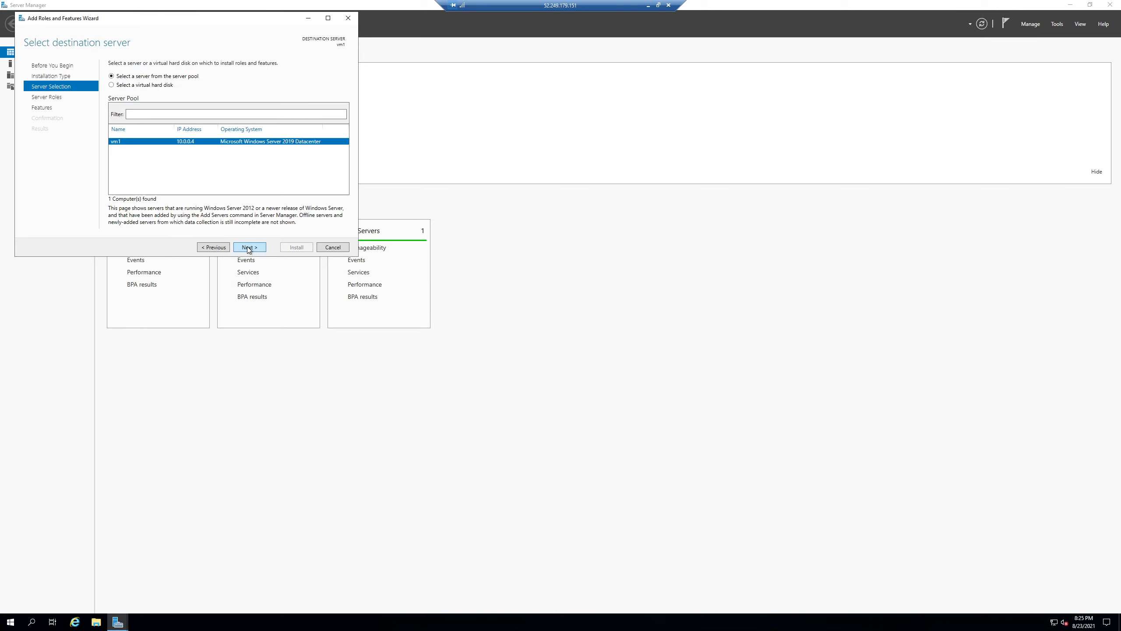
click(247, 249)
- Select the Web Server (IIS) role and add its required features, including the management tools
scroll(194, 188, down, 1)
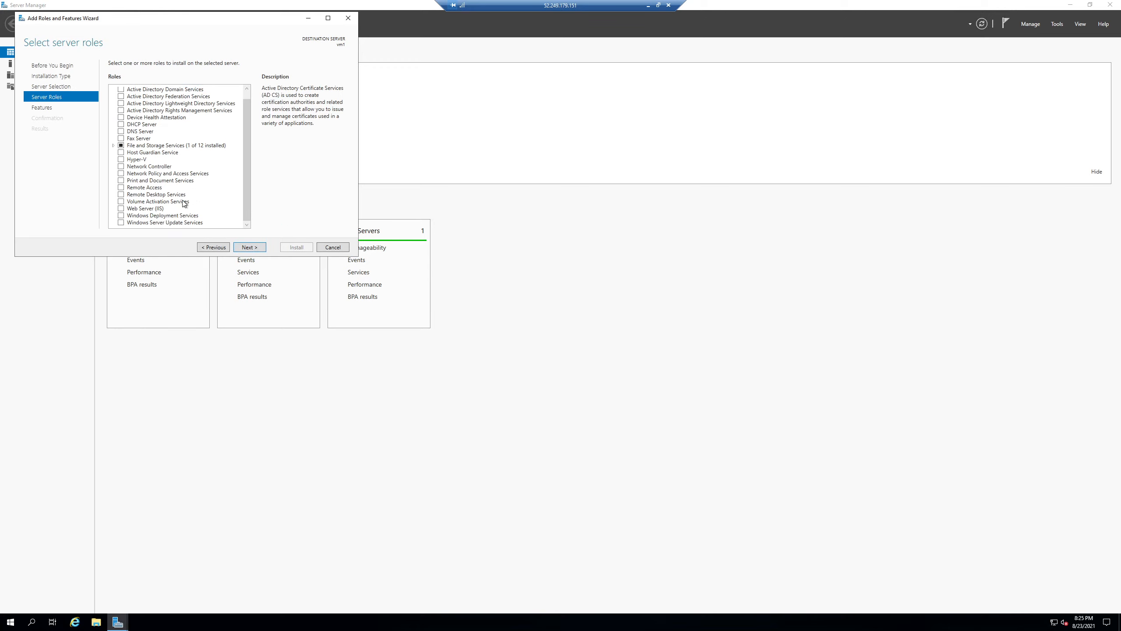
click(133, 208)
click(121, 208)
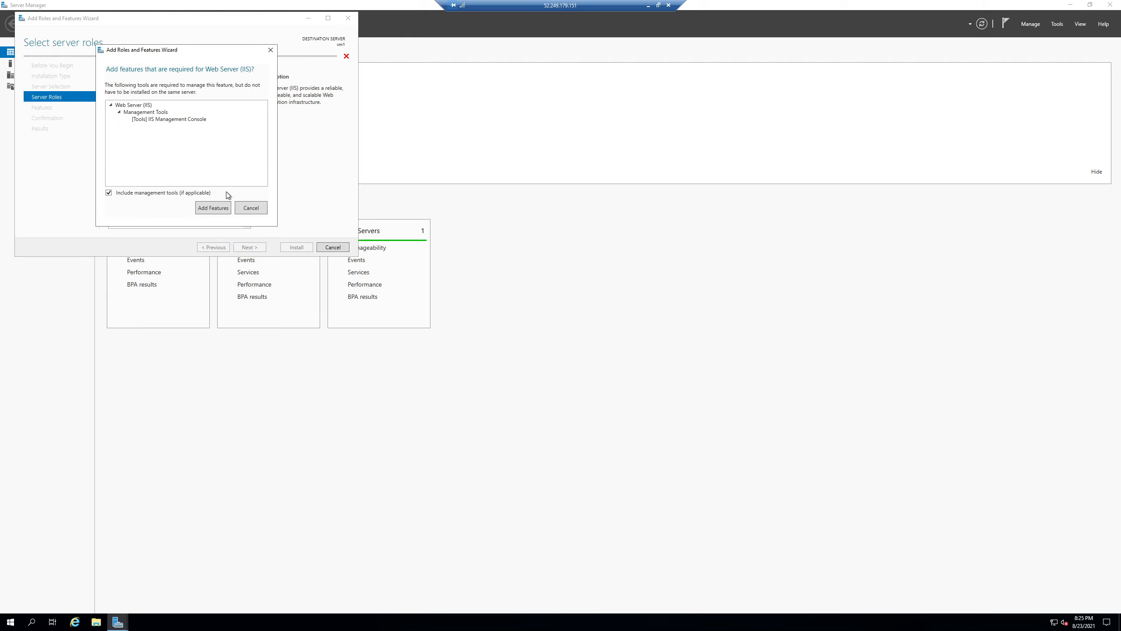
click(213, 208)
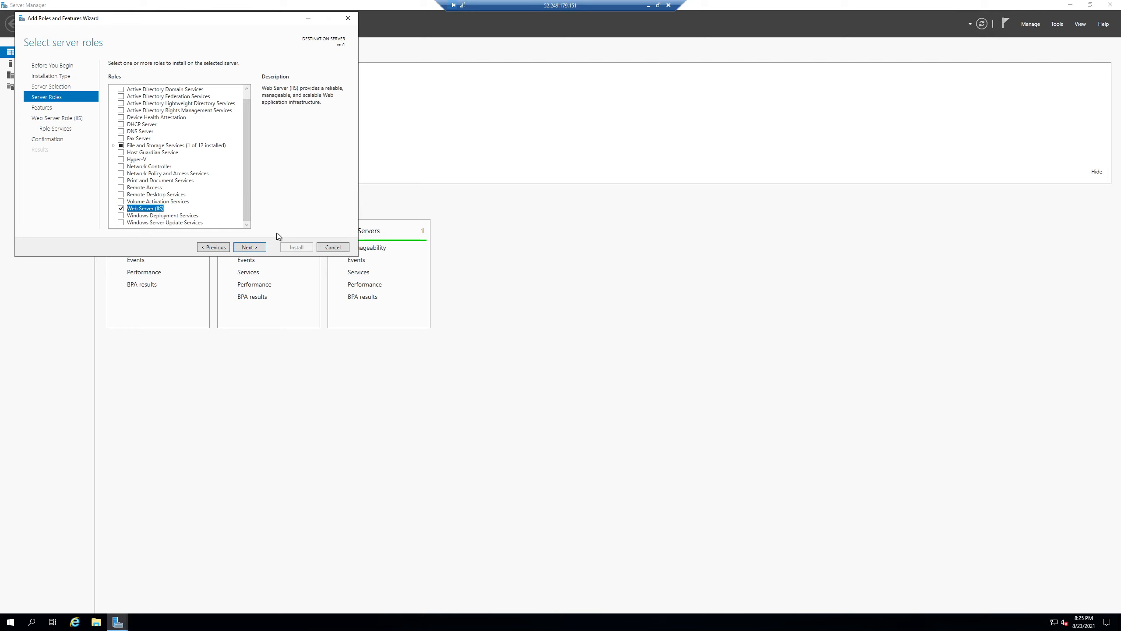
- Keep the default features and Web Server role services, and install the IIS role on vm1
click(250, 248)
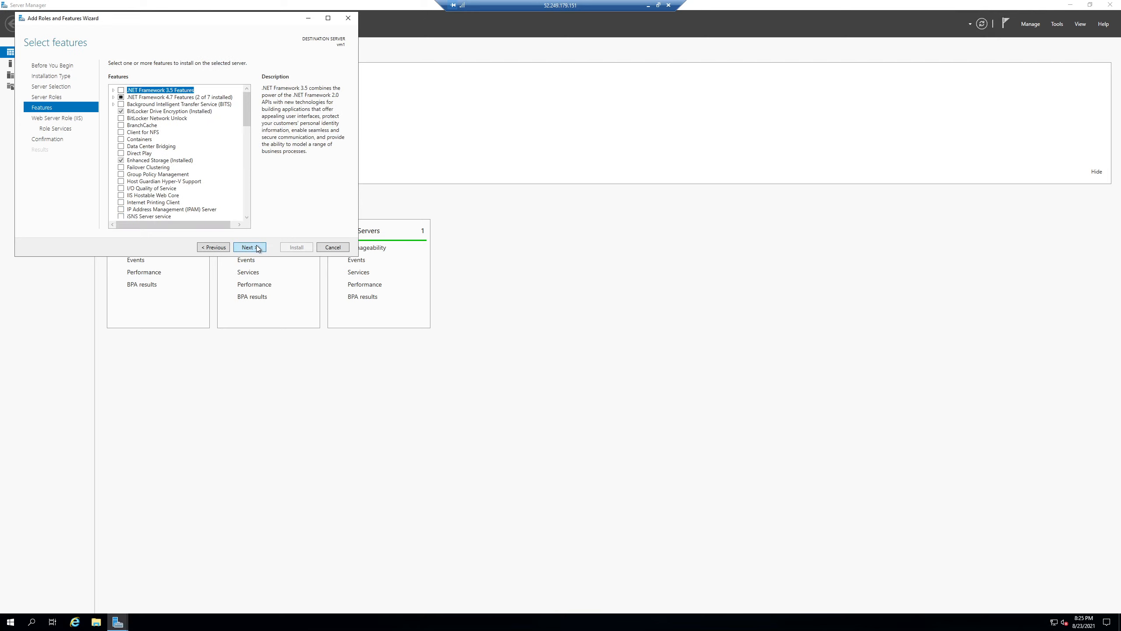
click(259, 248)
click(259, 248)
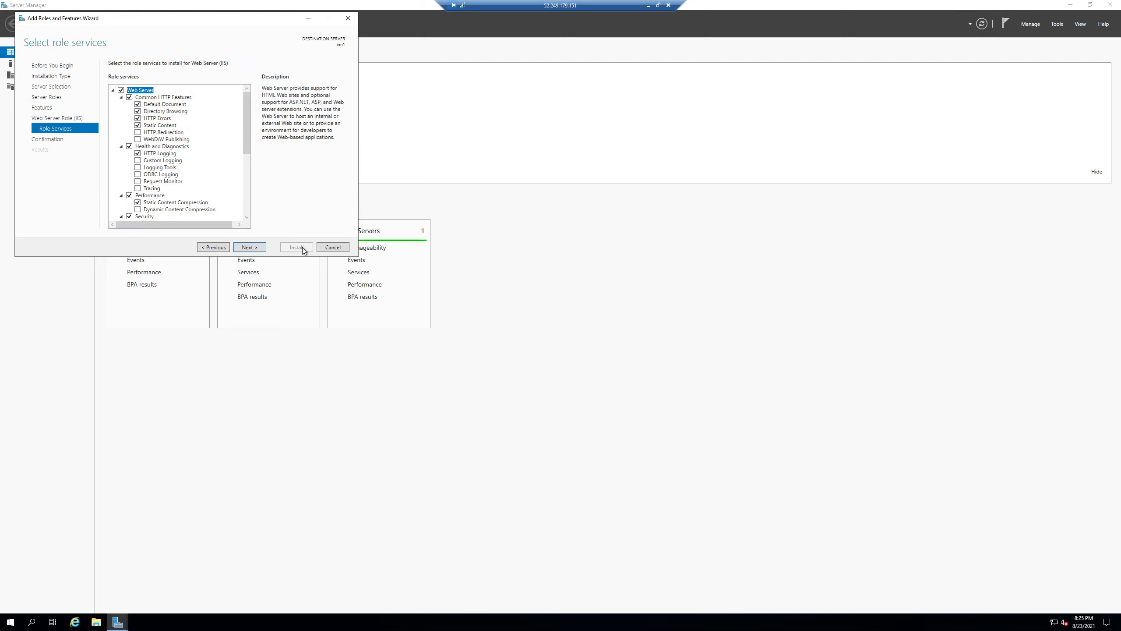
click(259, 248)
click(301, 248)
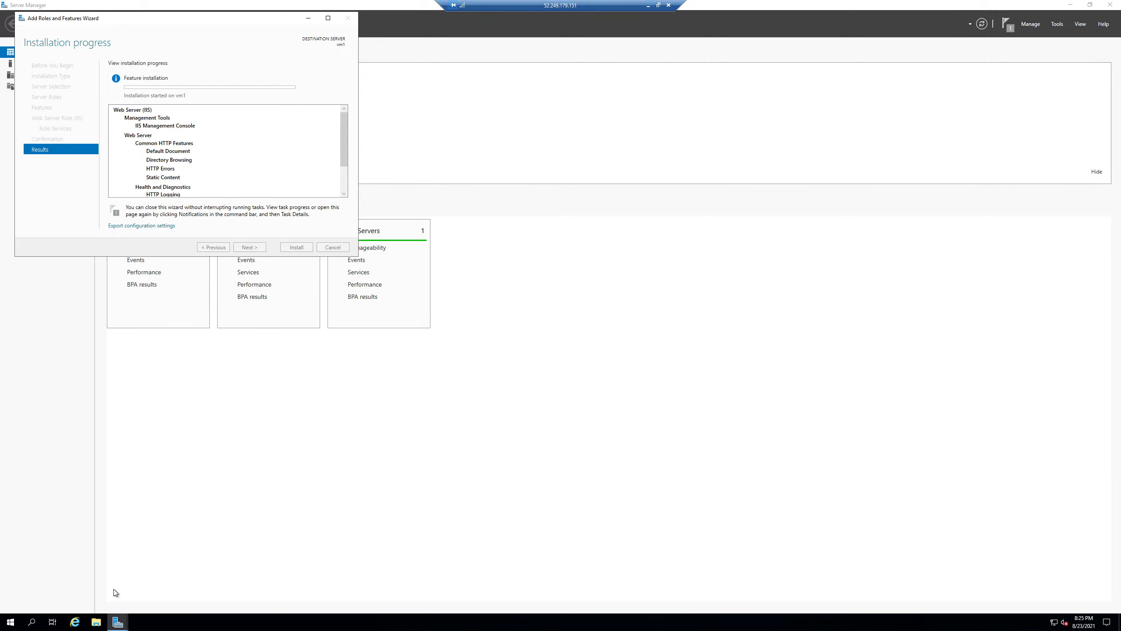
- Launch Internet Explorer on vm1 and switch to the vm2 remote desktop session
click(73, 627)
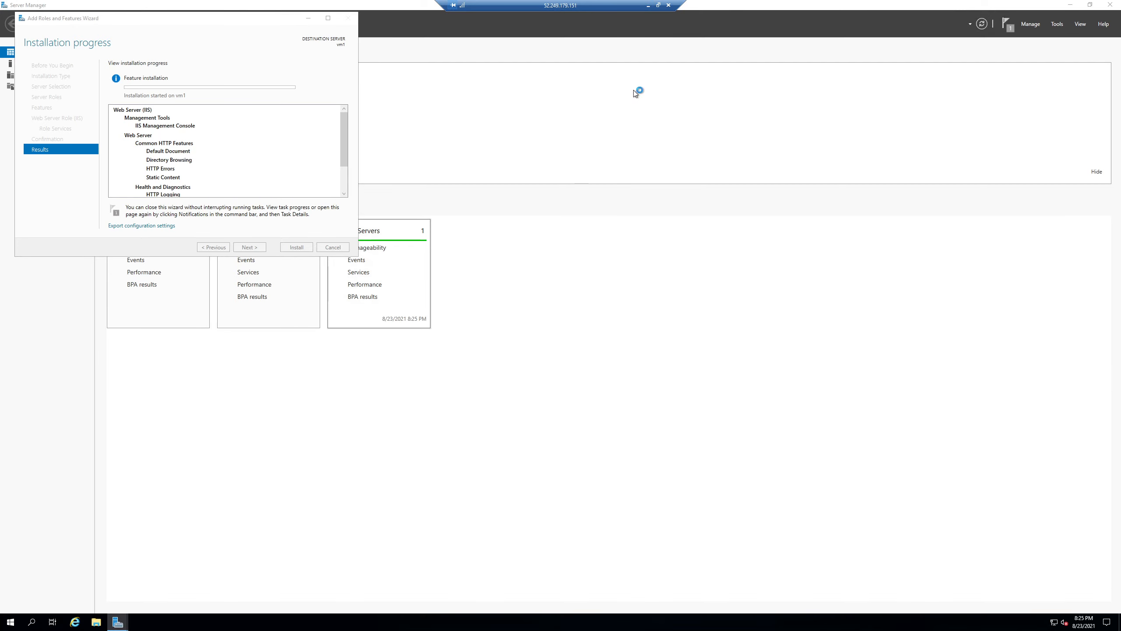
click(646, 6)
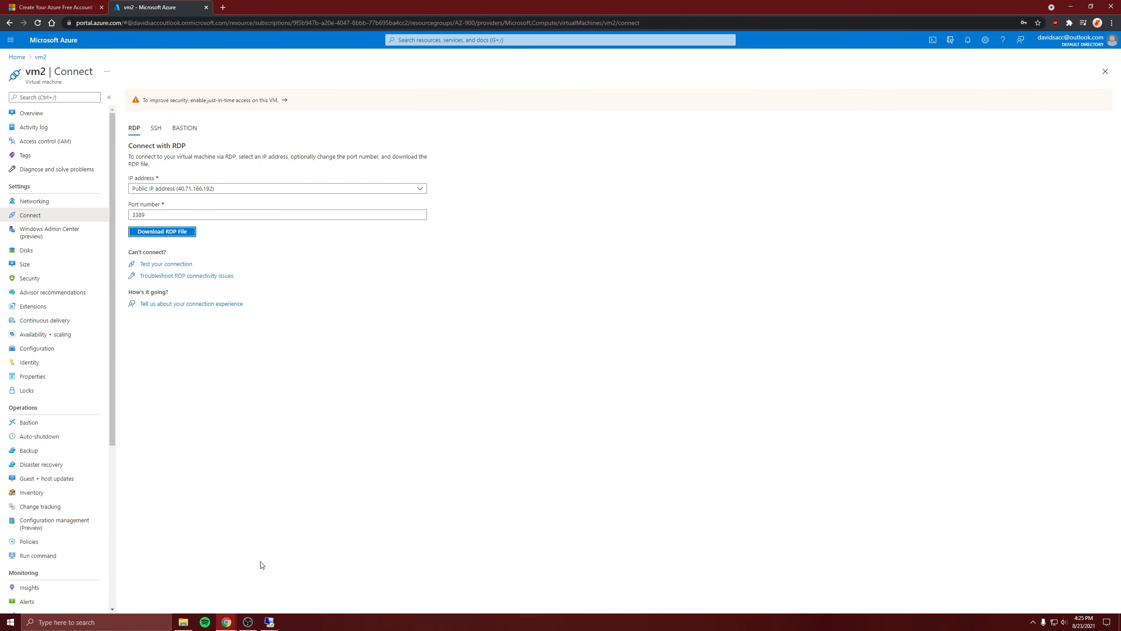
mouse_move(269, 622)
click(305, 583)
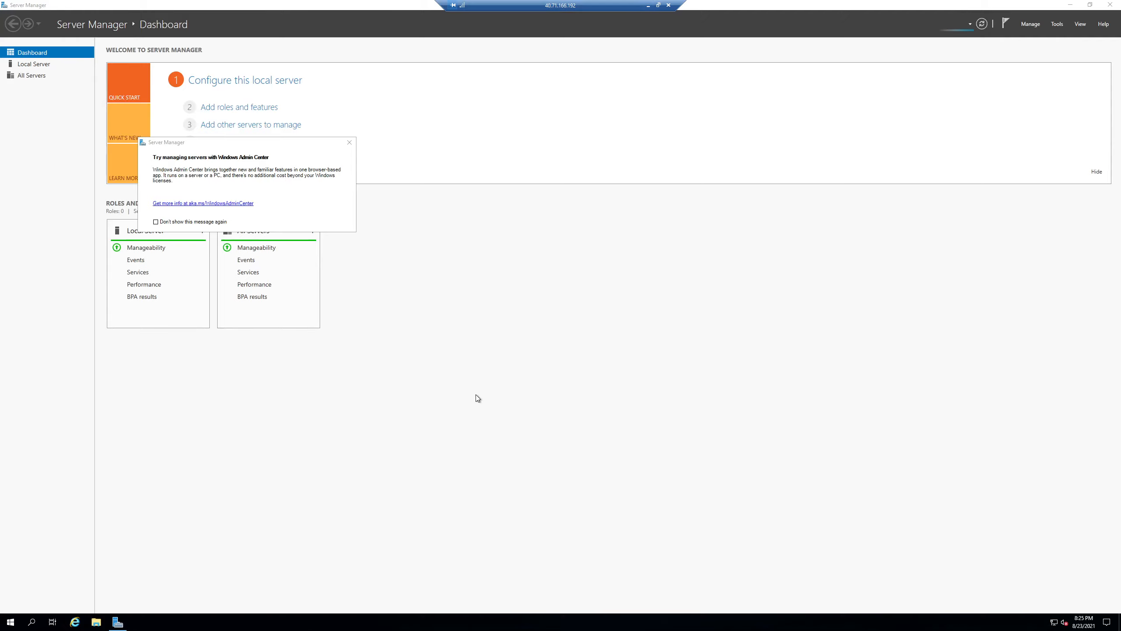
- Dismiss the Windows Admin Center message on vm2 and close Server Manager
click(348, 139)
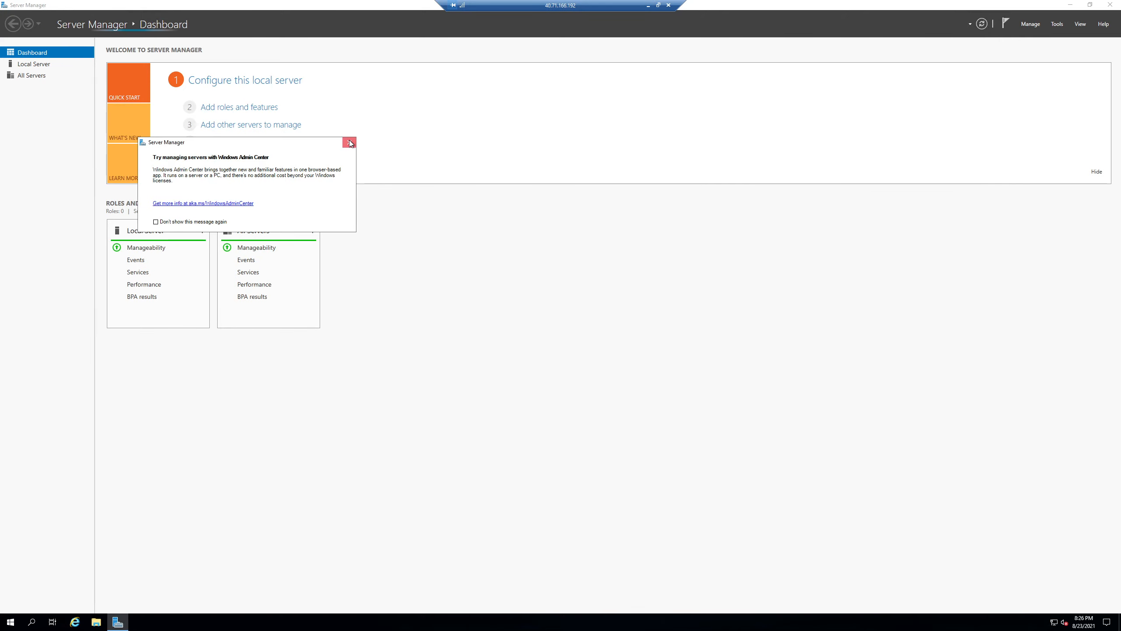
click(349, 141)
click(1116, 5)
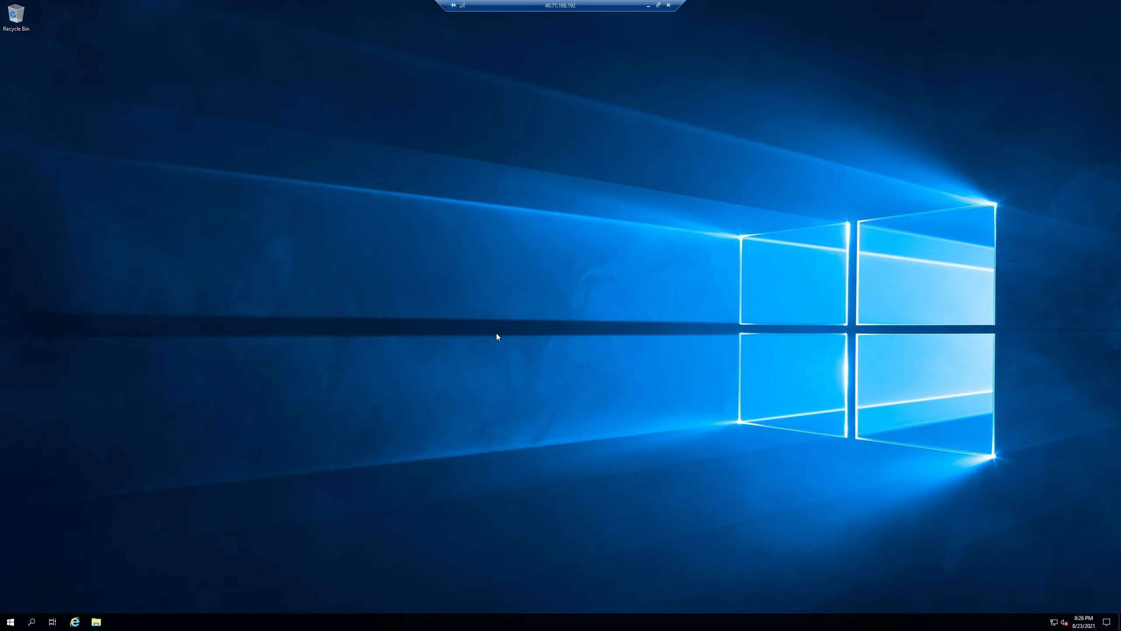
- Switch to the vm1 remote desktop session, postpone the Internet Explorer 11 setup, and move the browser window off the installation wizard
click(648, 5)
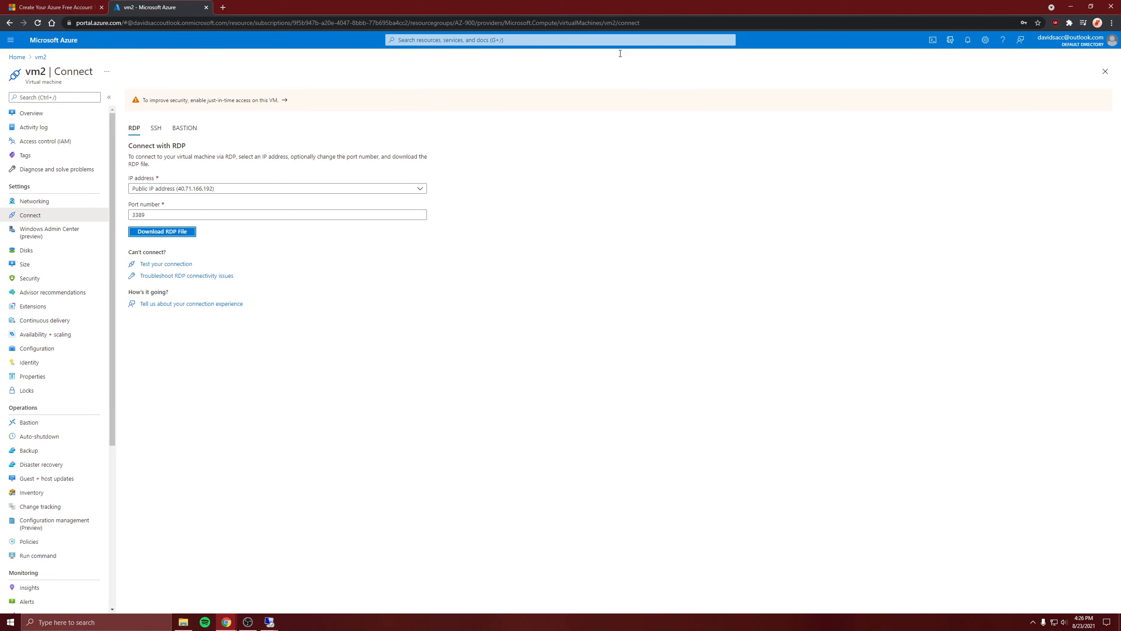
mouse_move(269, 622)
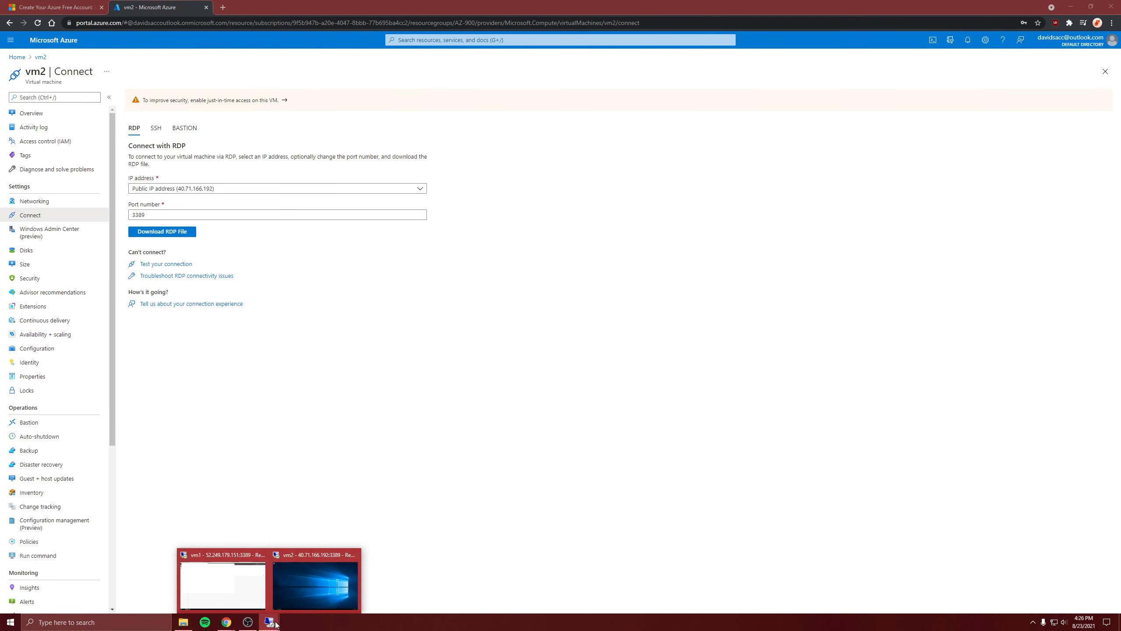
click(245, 590)
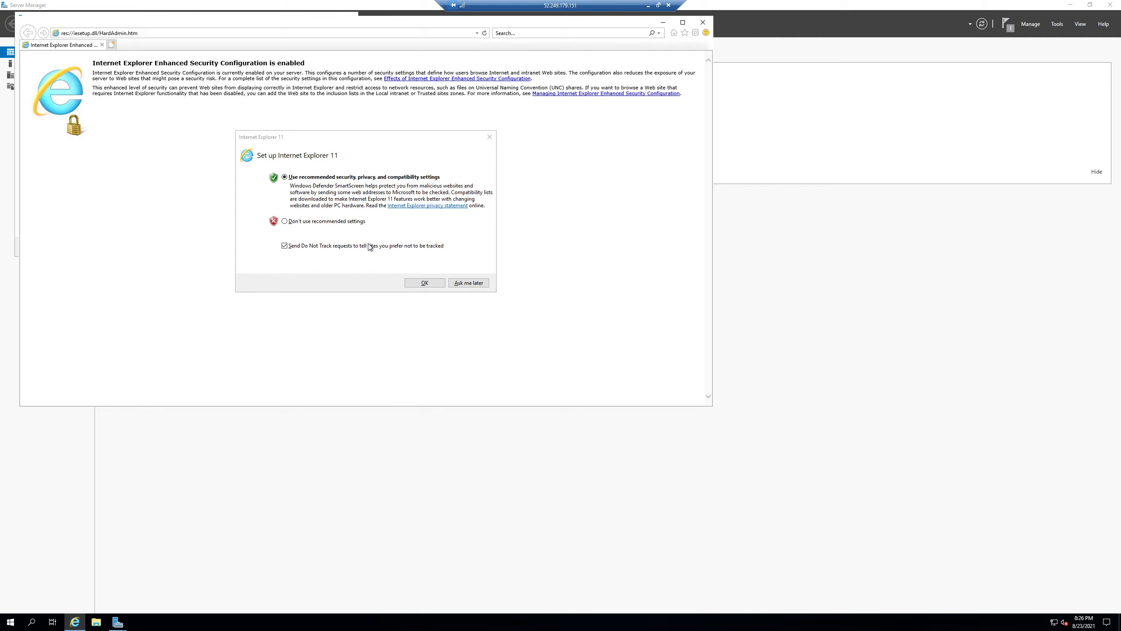
click(456, 284)
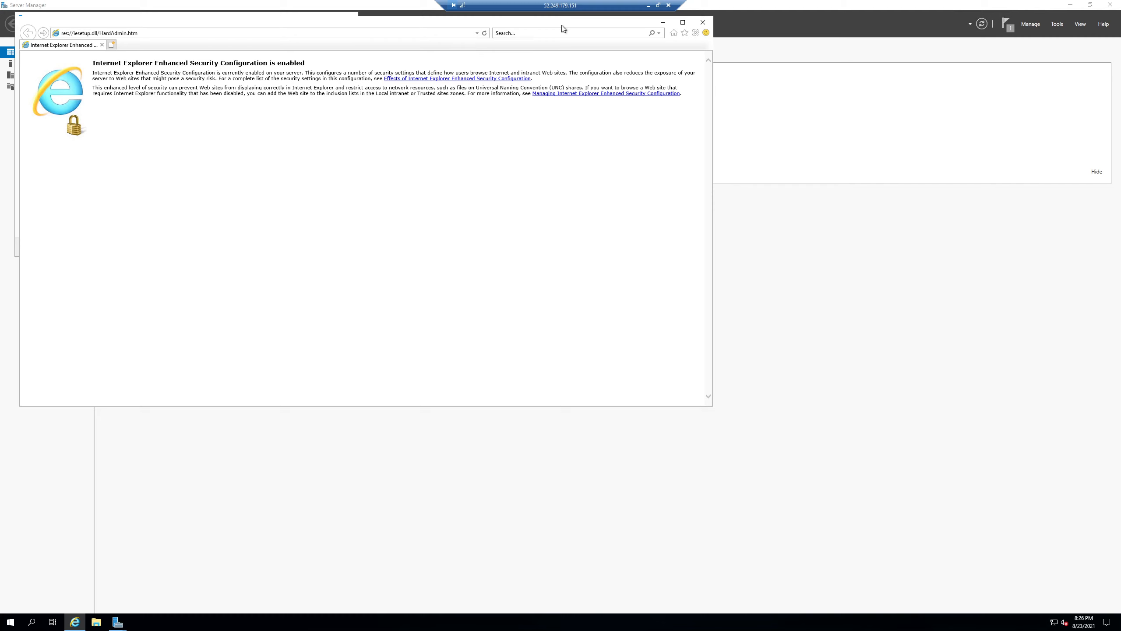
drag(632, 22, 822, 206)
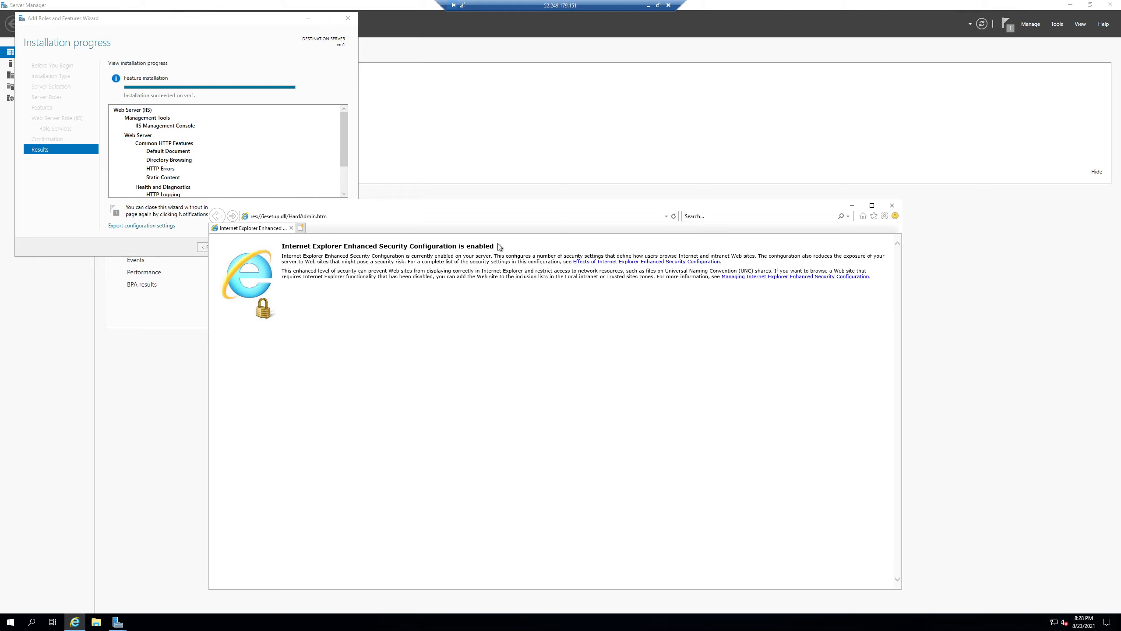
- Close the finished Add Roles and Features Wizard and Server Manager on vm1
click(481, 149)
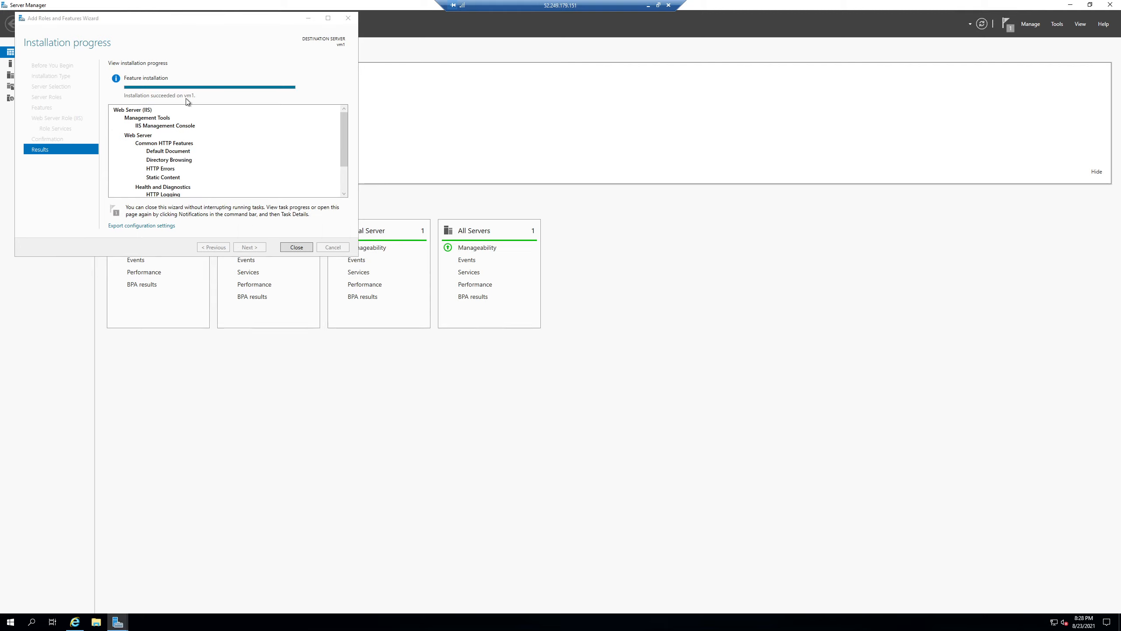
click(324, 249)
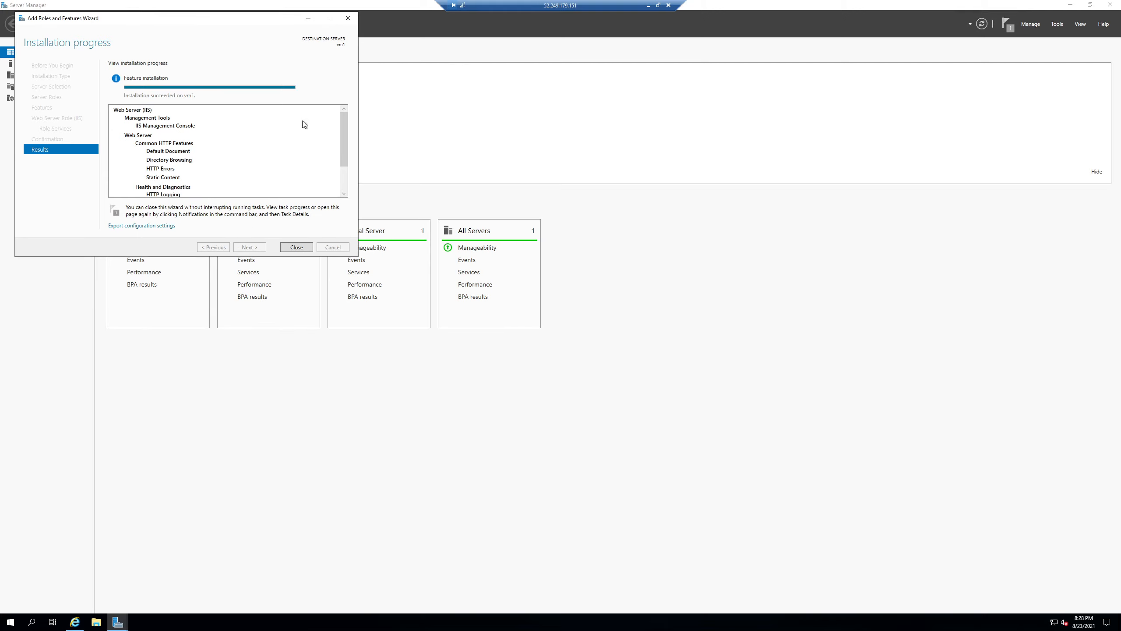
click(296, 247)
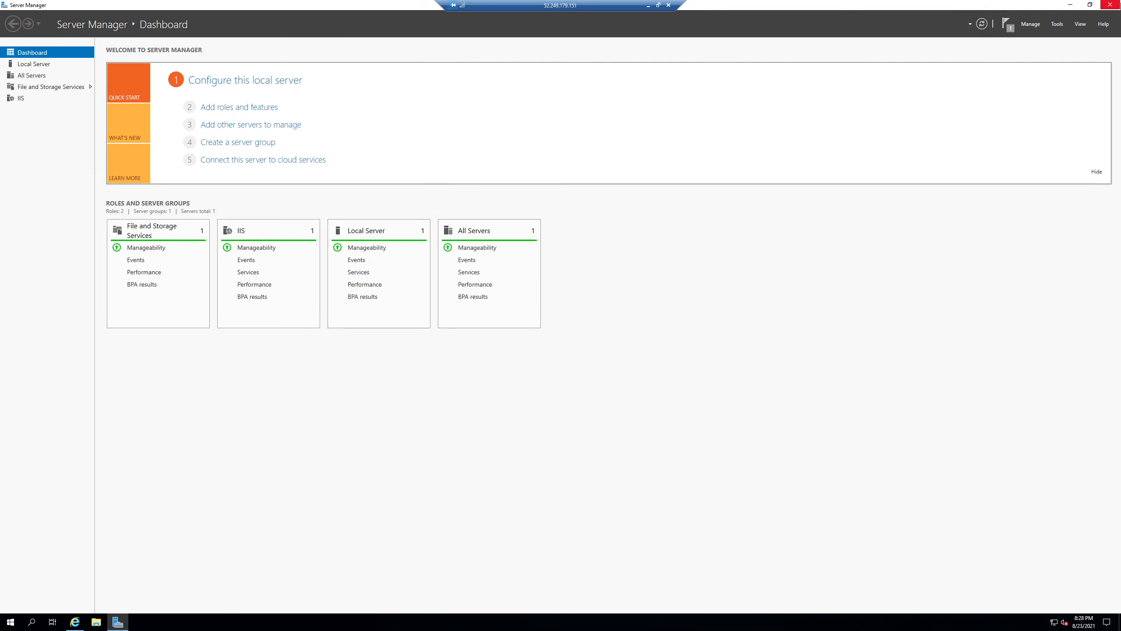
click(1111, 4)
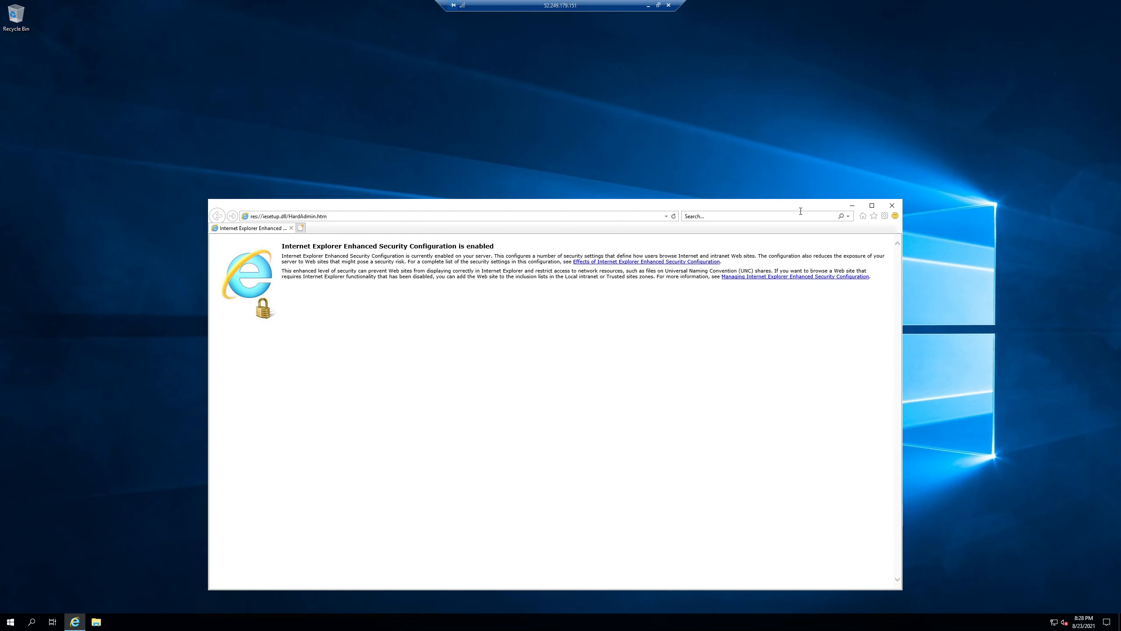
- Maximize Internet Explorer on vm1 and browse to vm1's private address 10.0.0.4
click(872, 205)
click(171, 16)
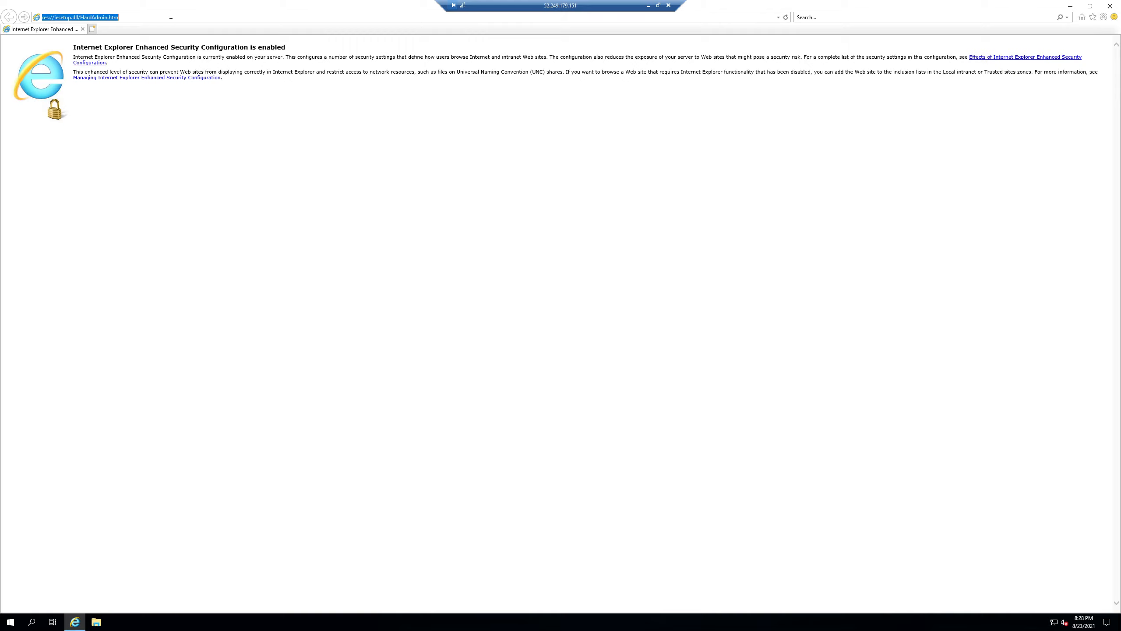
text(10.0.0.4)
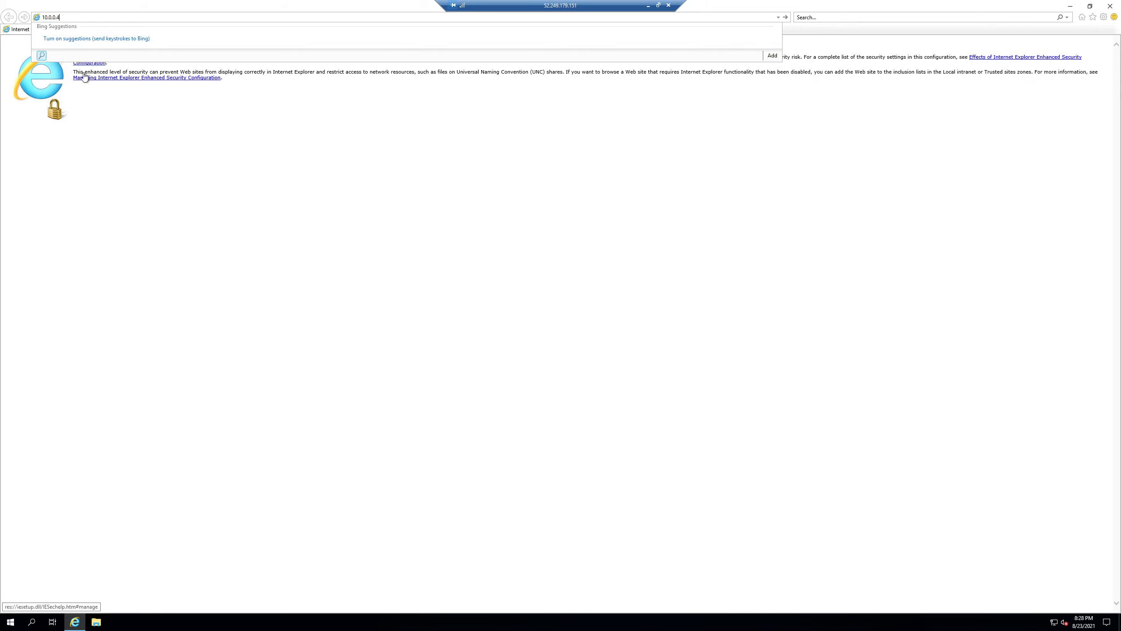
key(Return)
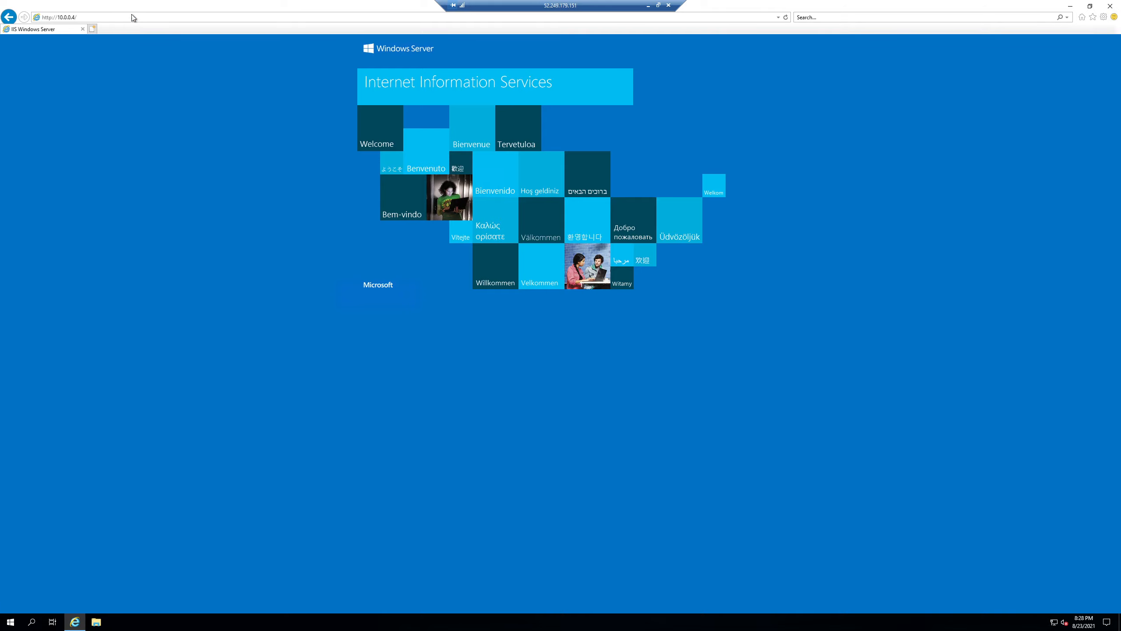
- Switch to the vm2 remote desktop session, launch Internet Explorer maximized, and postpone its setup
click(649, 7)
mouse_move(269, 622)
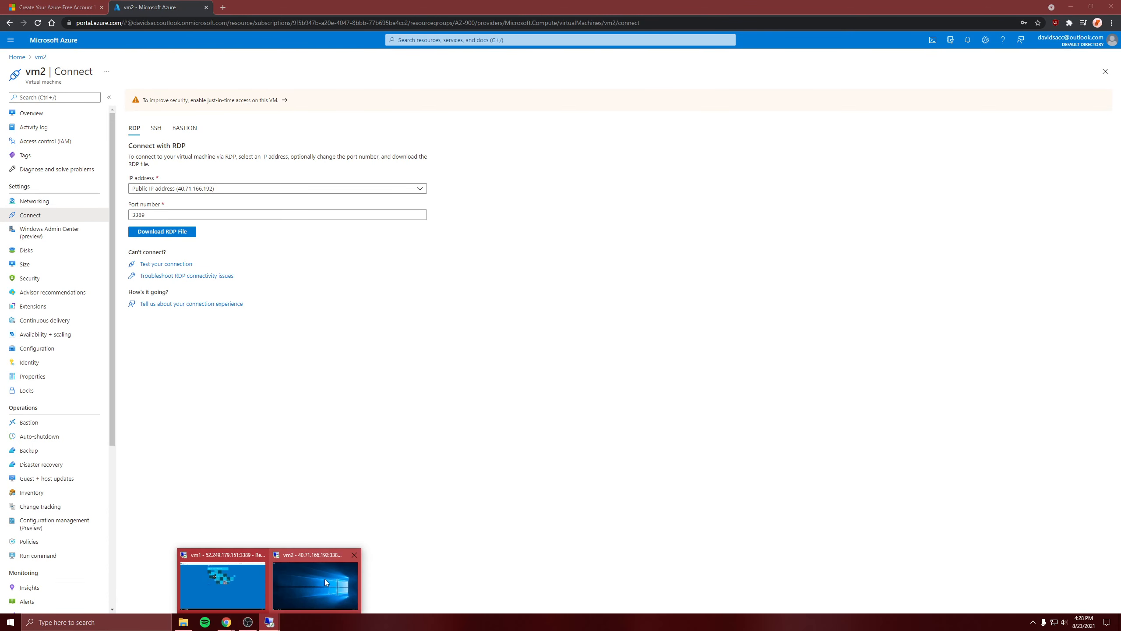
click(327, 580)
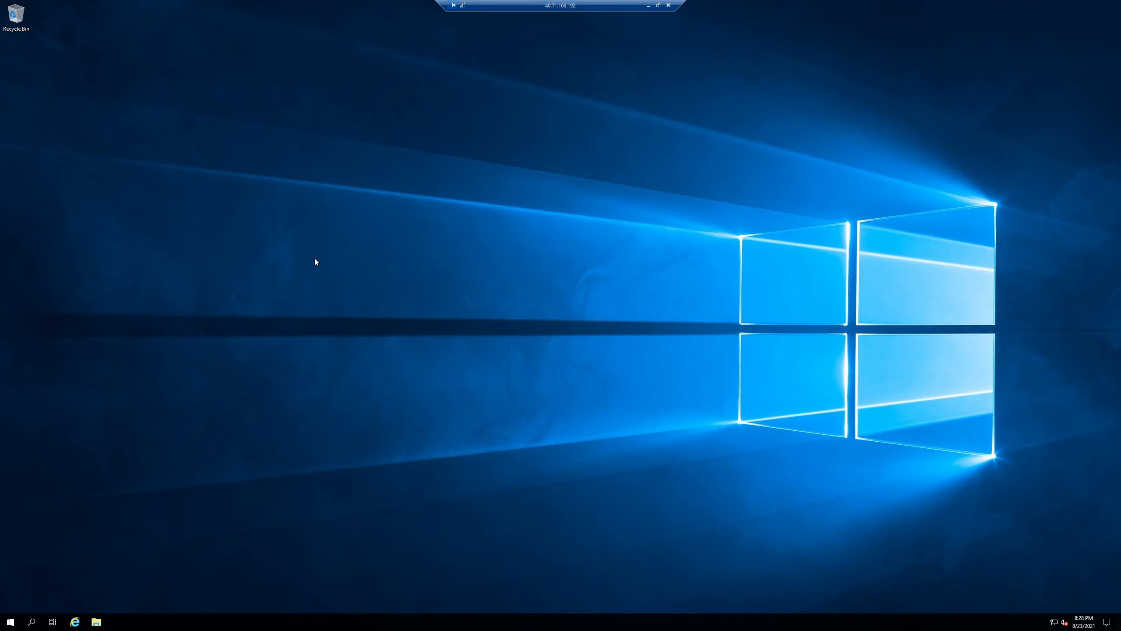
click(74, 622)
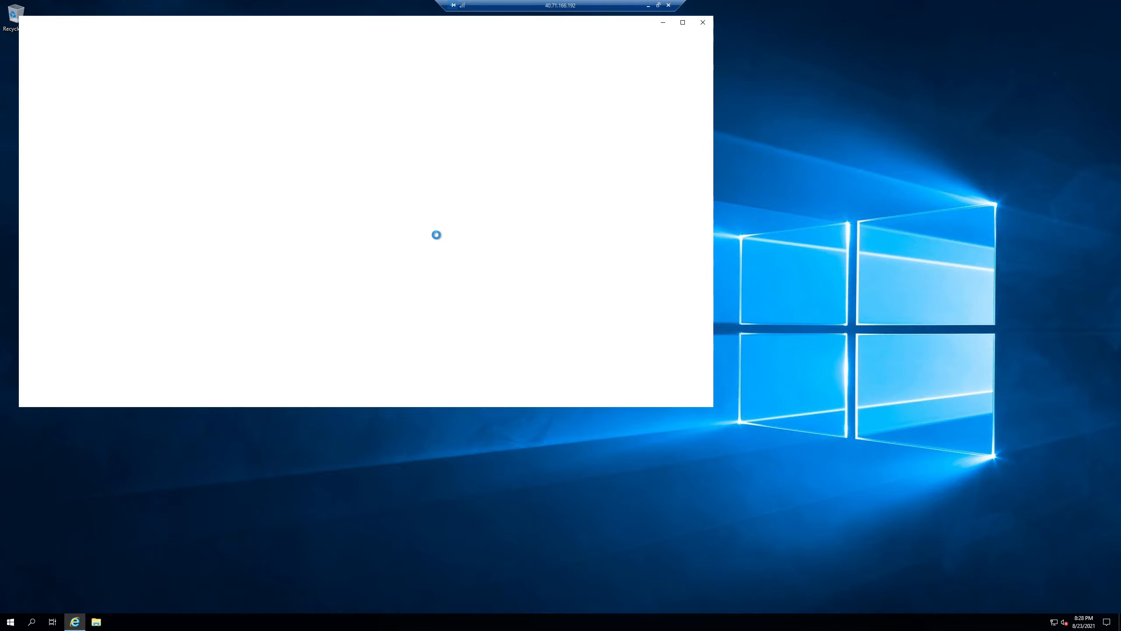
click(683, 23)
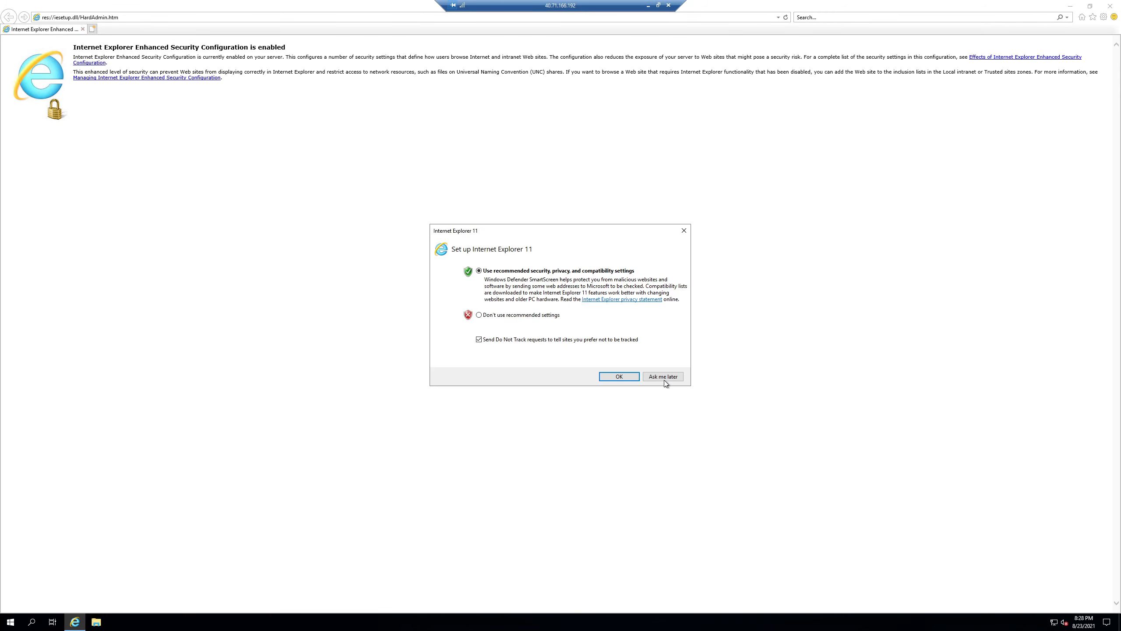
click(664, 381)
- Browse to 10.0.0.4 from vm2 to test access to vm1's IIS site
click(127, 18)
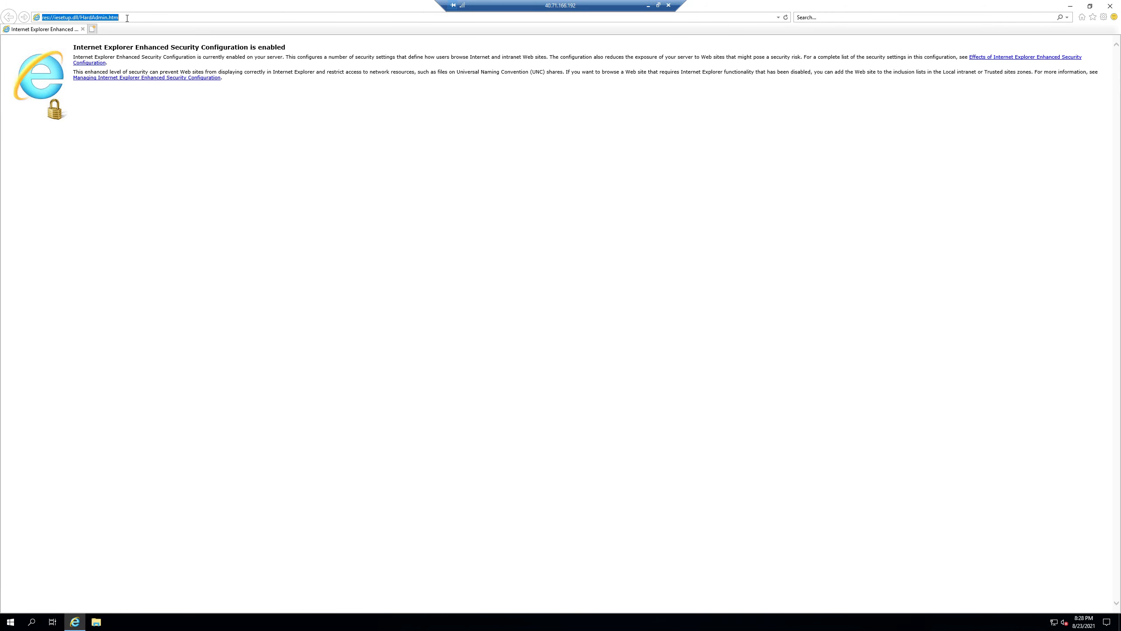
text(10.0.0.4)
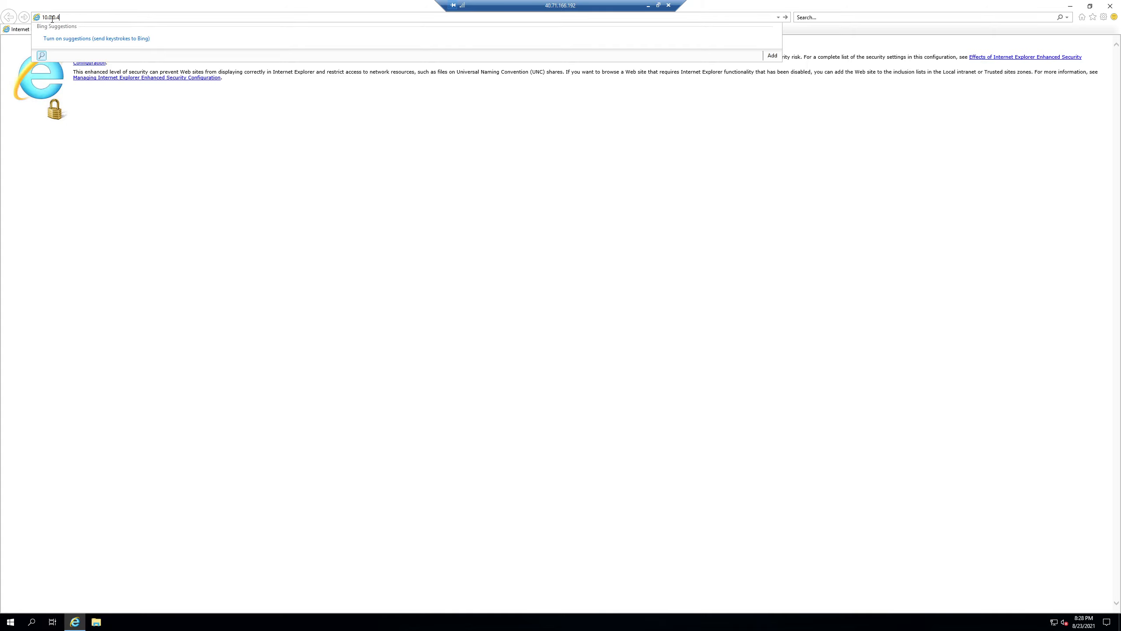
key(Return)
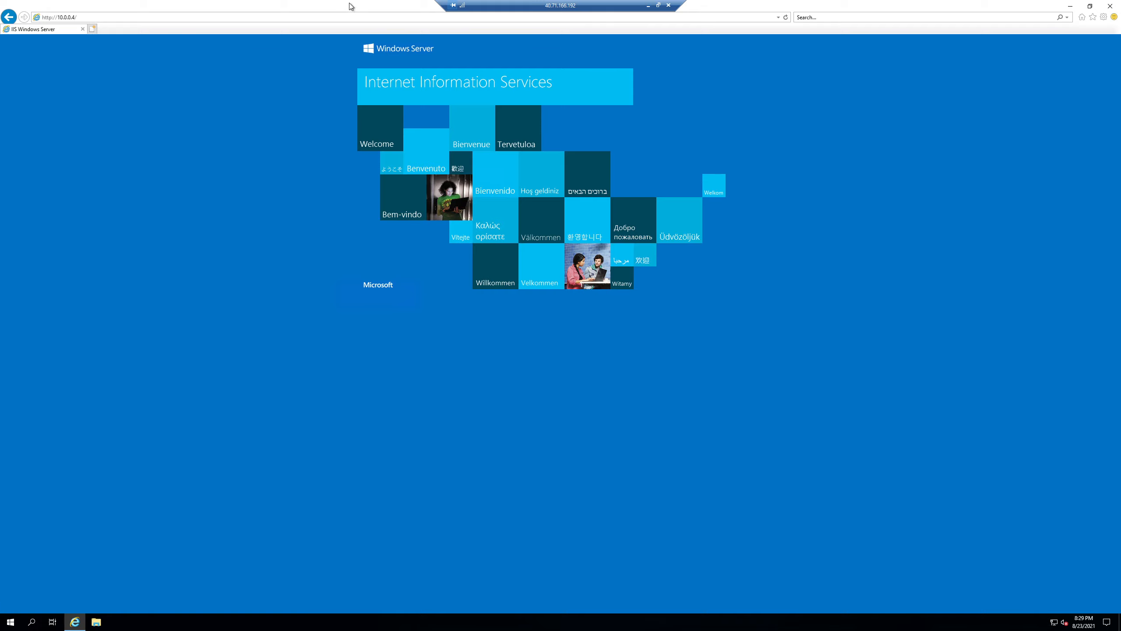
- Return to the Azure portal in the local browser and open the AZ-900-vnet virtual network from all resources
click(649, 5)
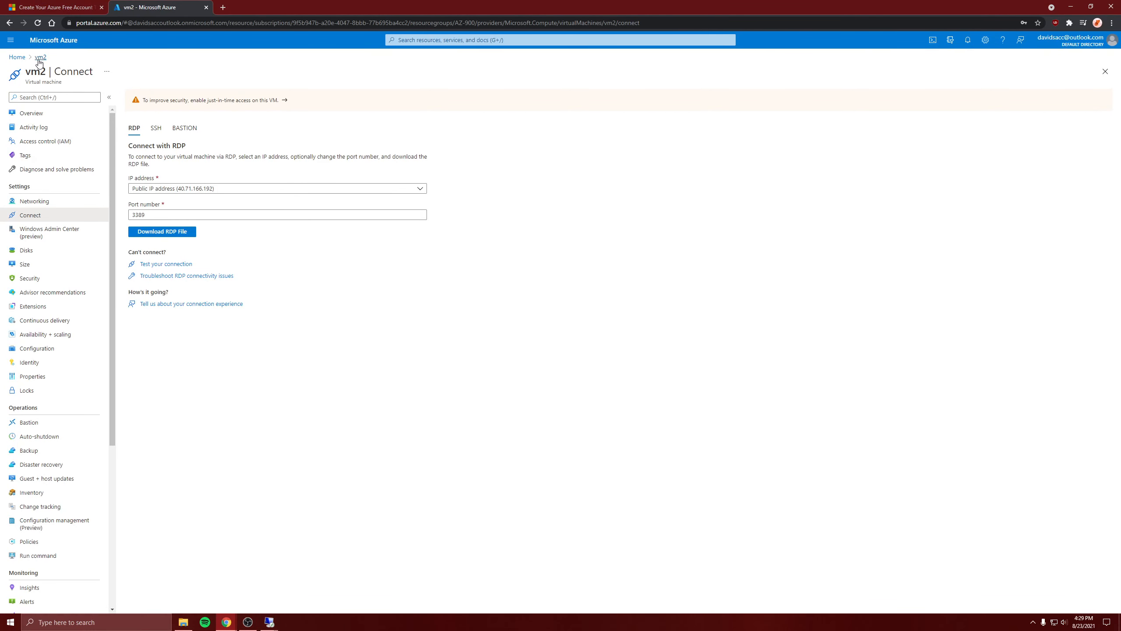
click(17, 57)
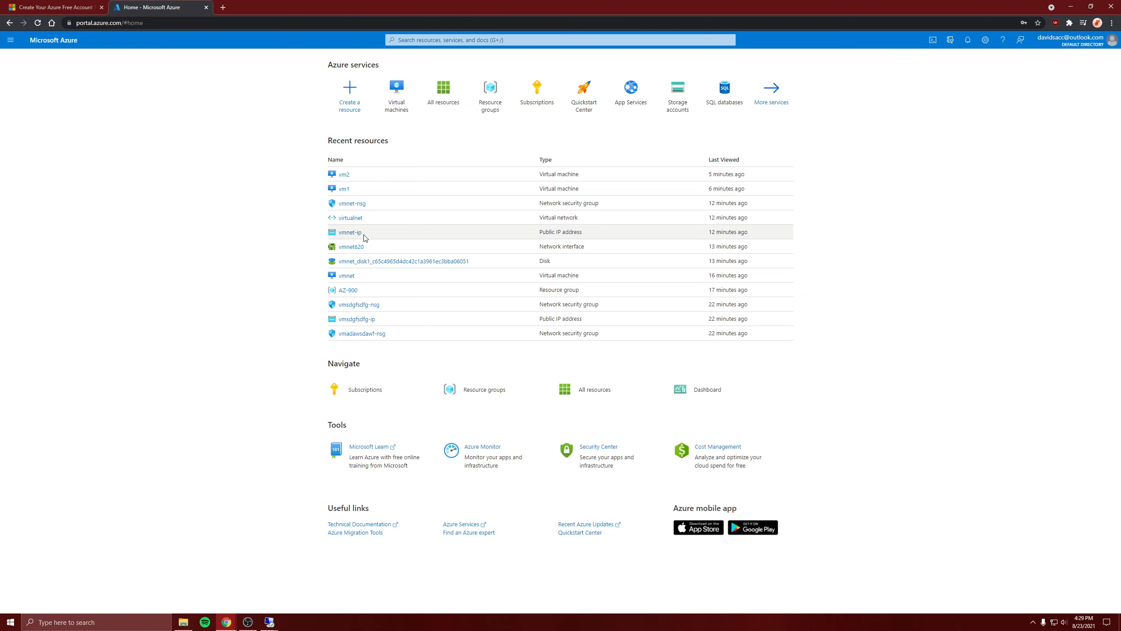
click(353, 218)
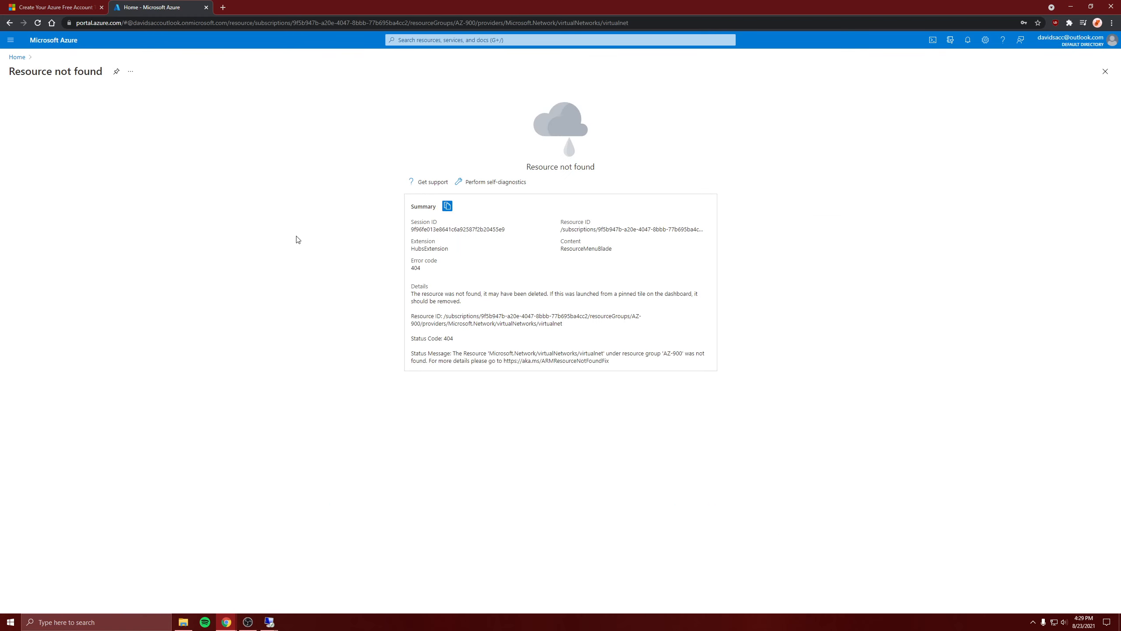
click(16, 57)
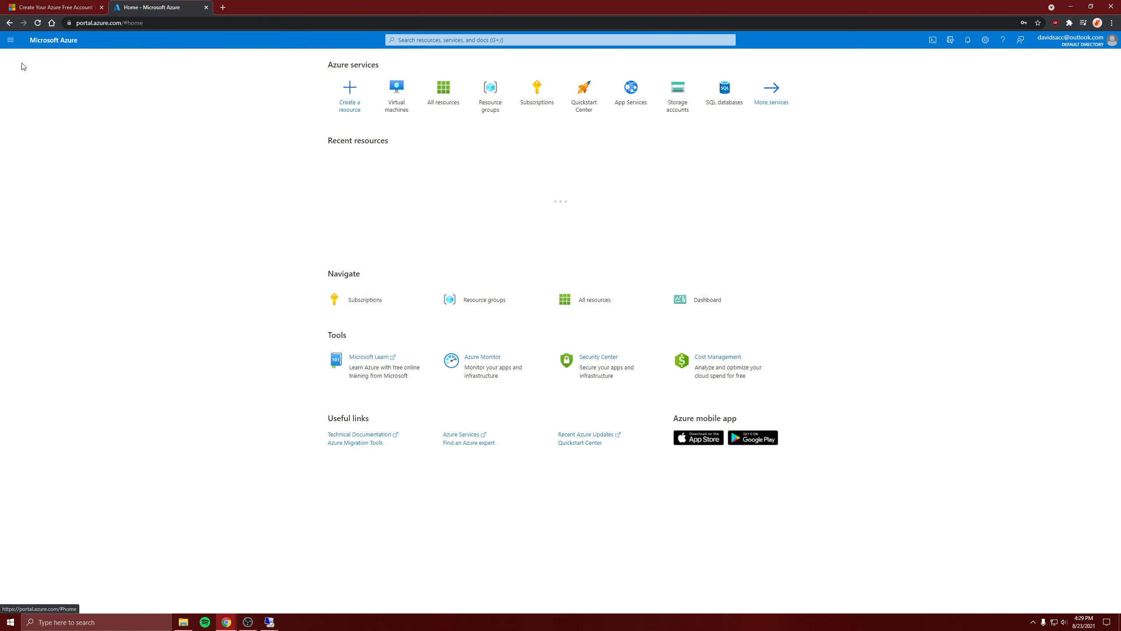
click(442, 106)
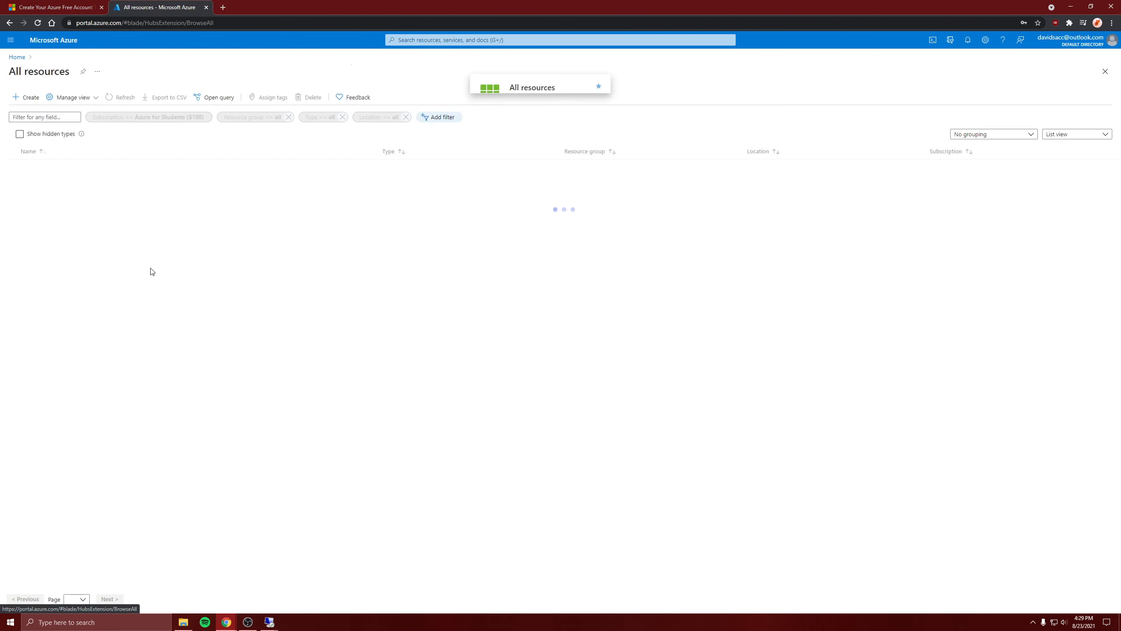
click(48, 167)
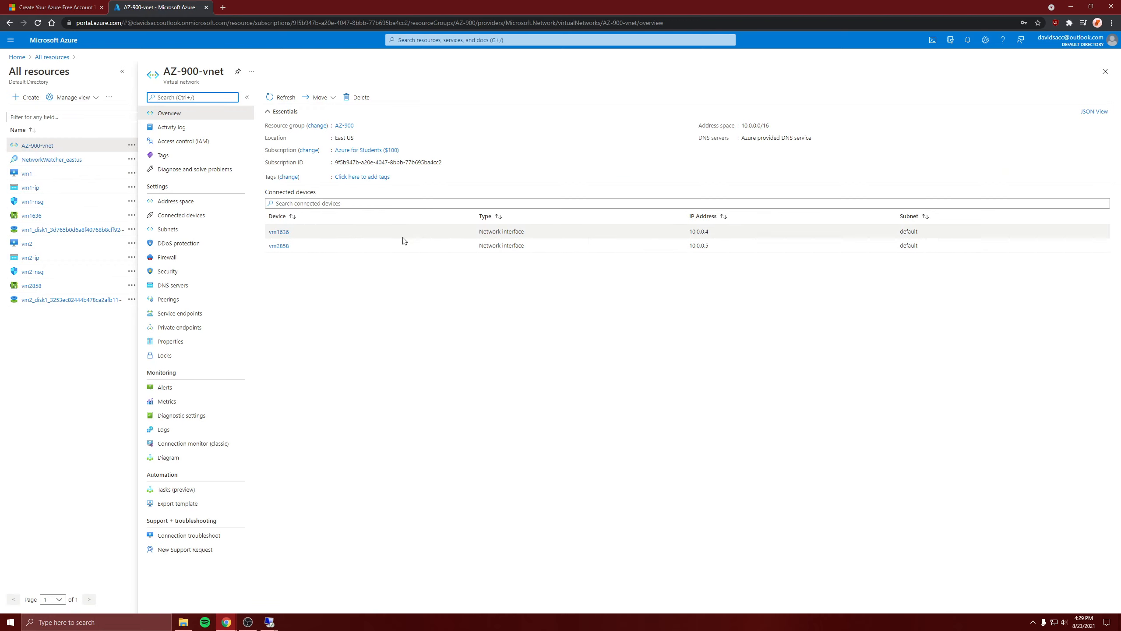
- Inspect the vm1 and vm2 network interfaces and the connected devices of AZ-900-vnet
click(288, 235)
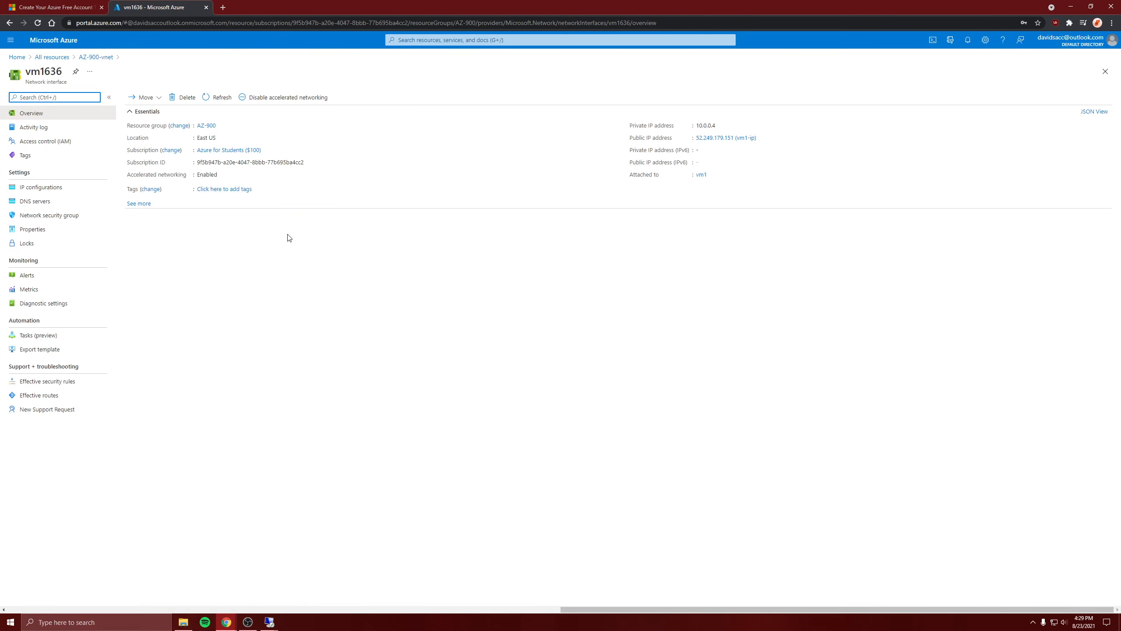
key(alt+Left)
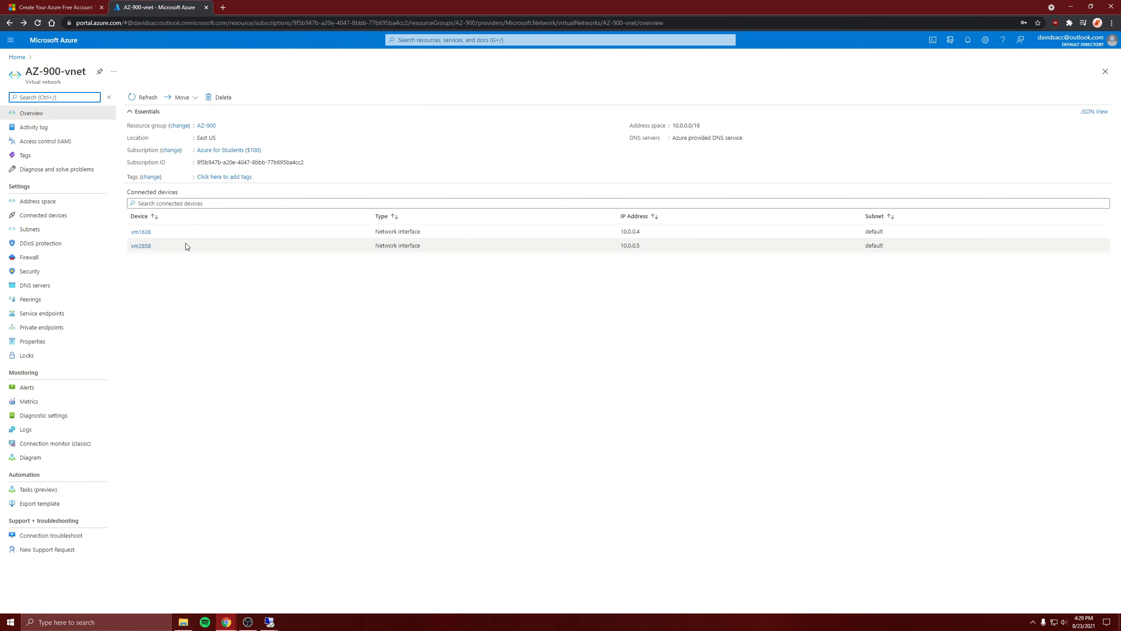
click(149, 248)
key(alt+Left)
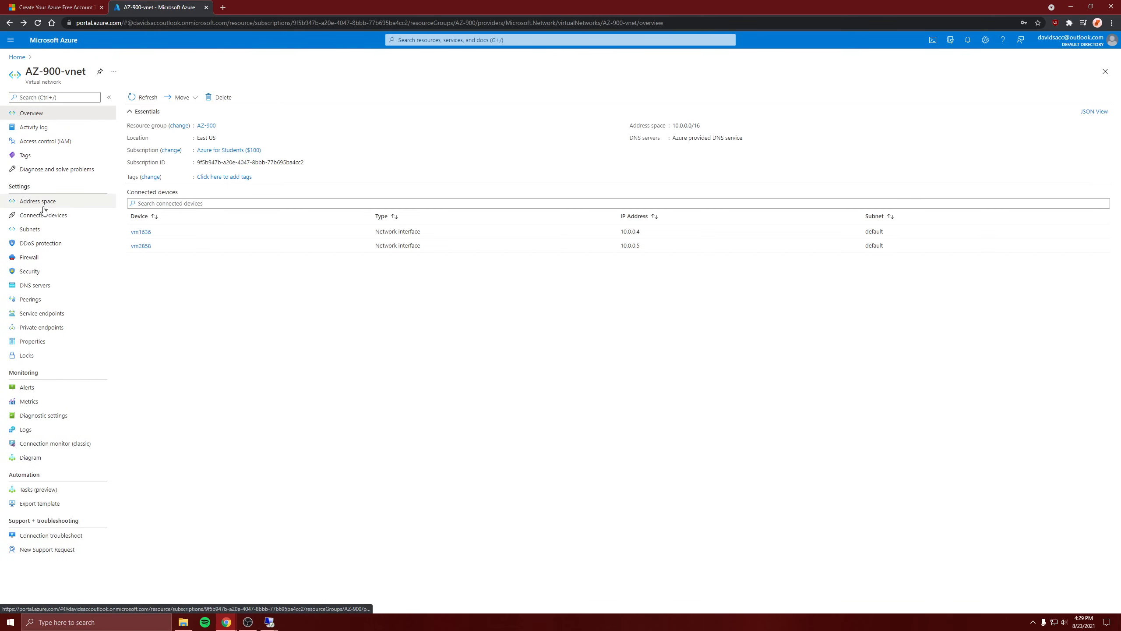
click(43, 208)
click(44, 214)
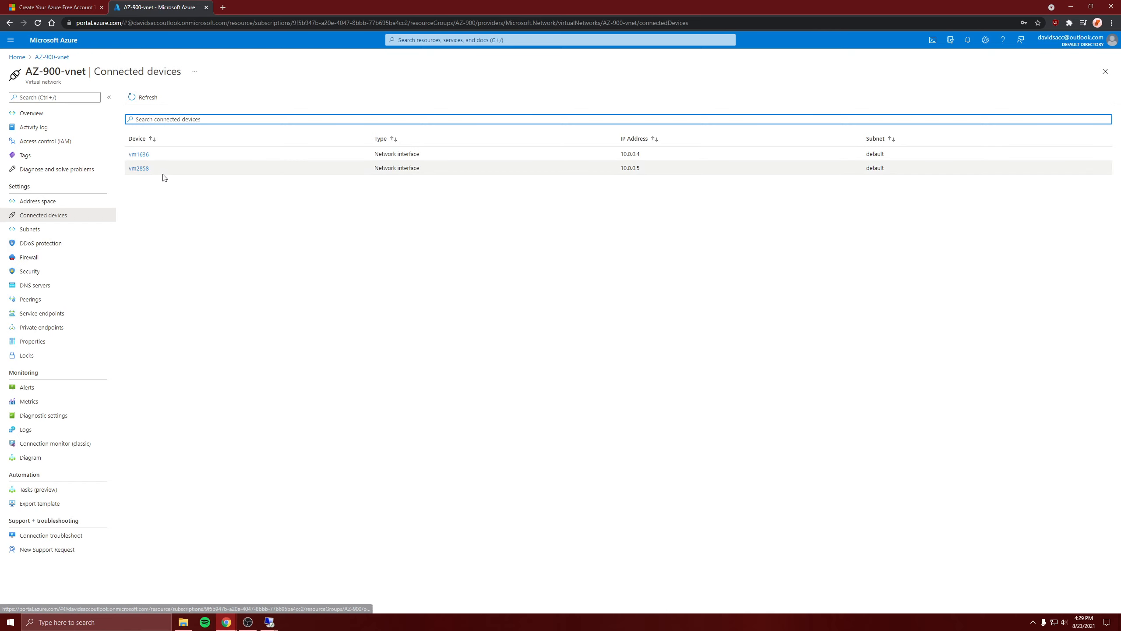
- Review the details of the vm1-ip and vm2-ip public IP addresses from the all resources list
click(17, 57)
click(410, 114)
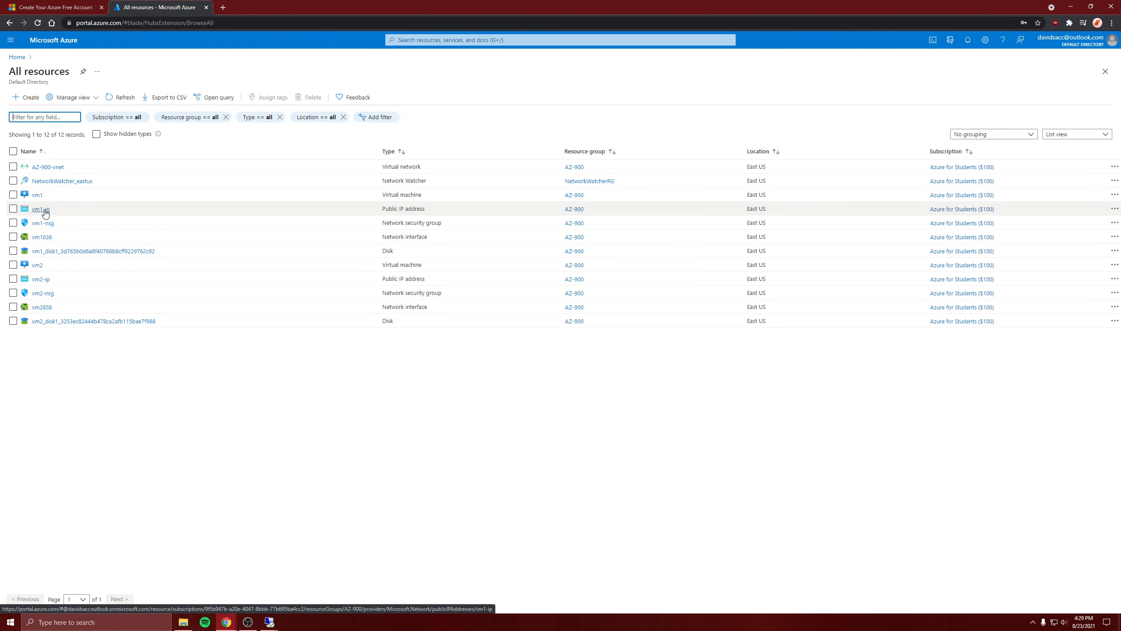
click(45, 211)
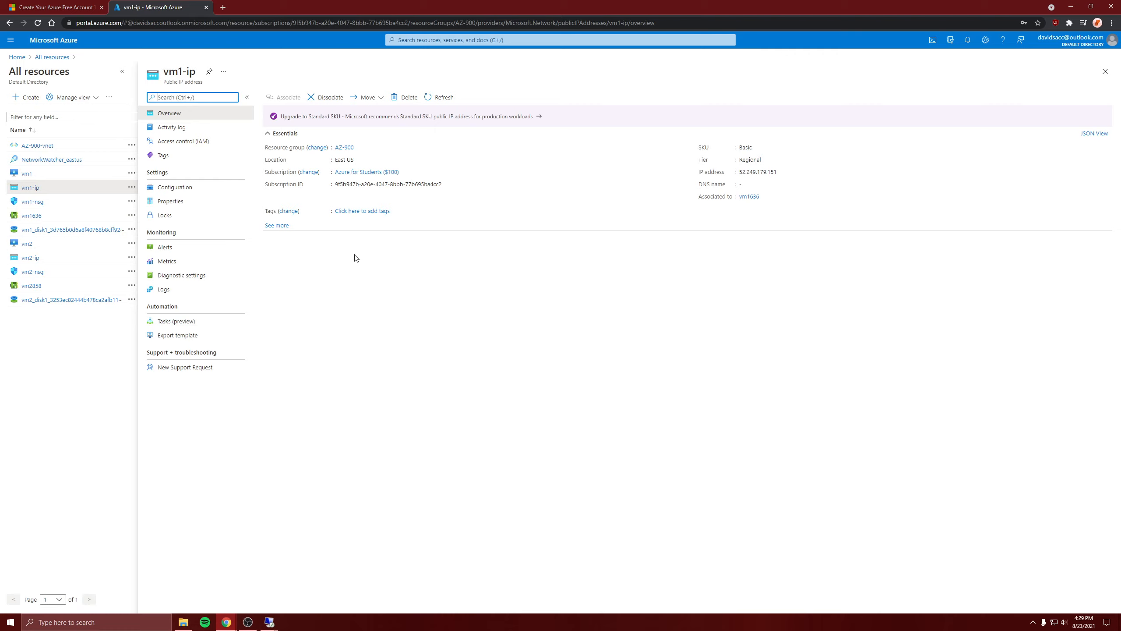
click(276, 225)
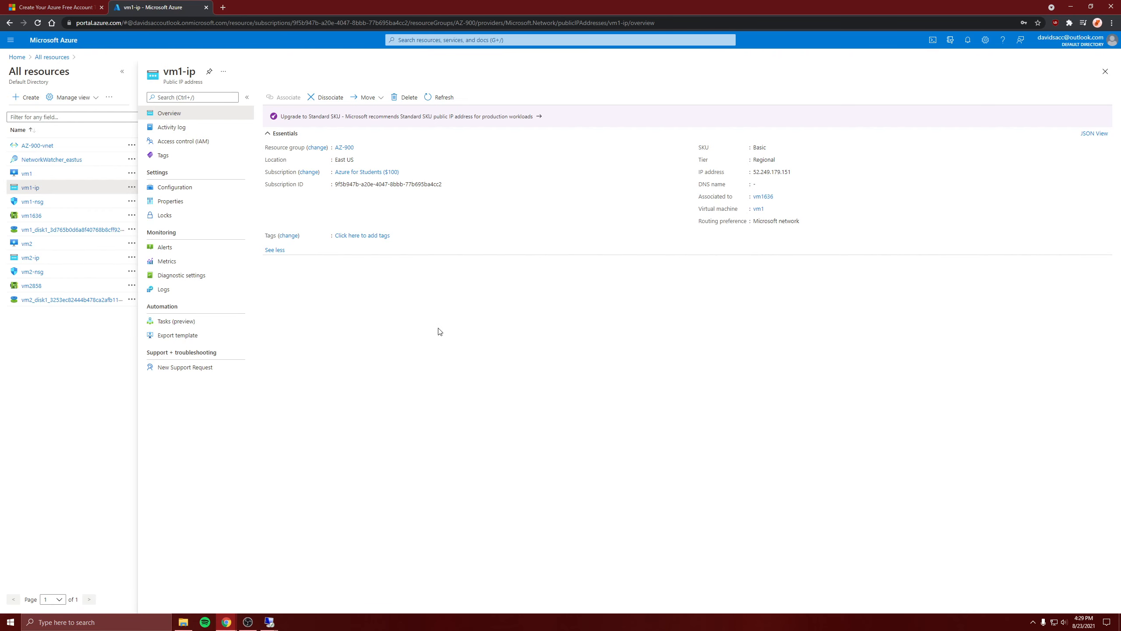
key(alt+Left)
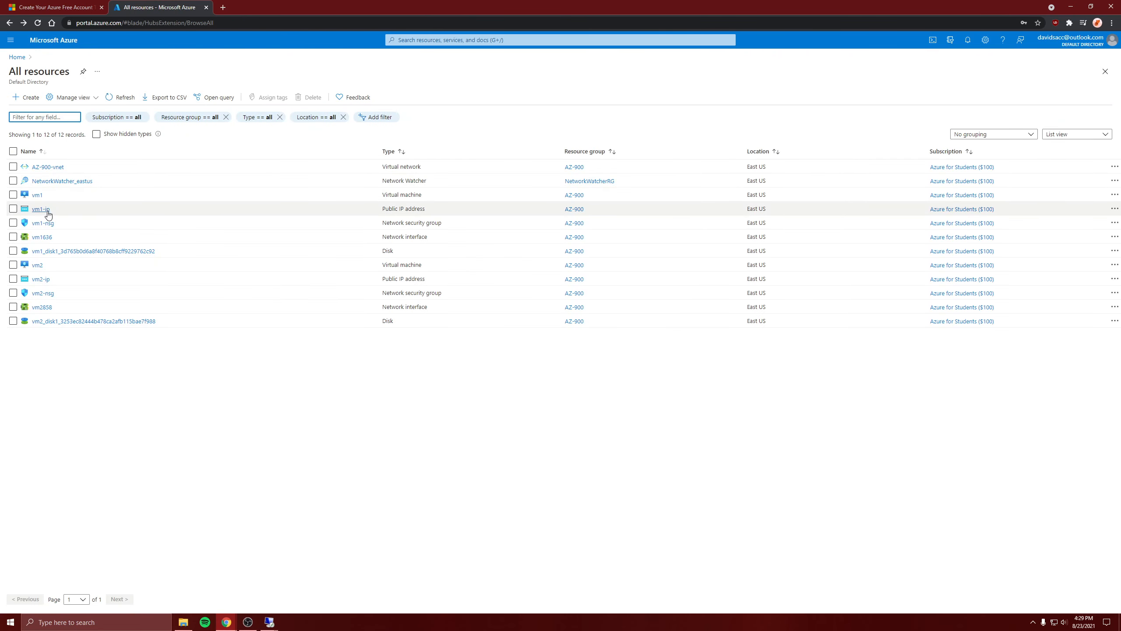
click(51, 281)
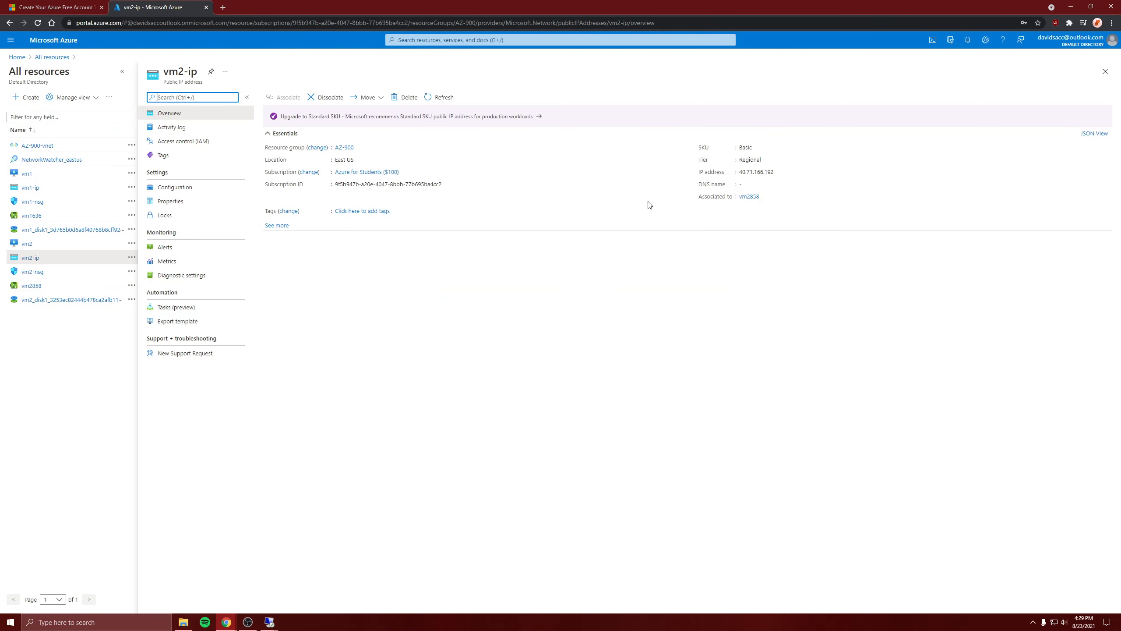
- Open the vm1-nsg network security group and examine its inbound and outbound rules, including the AllowVnetInBound destination
key(alt+Left)
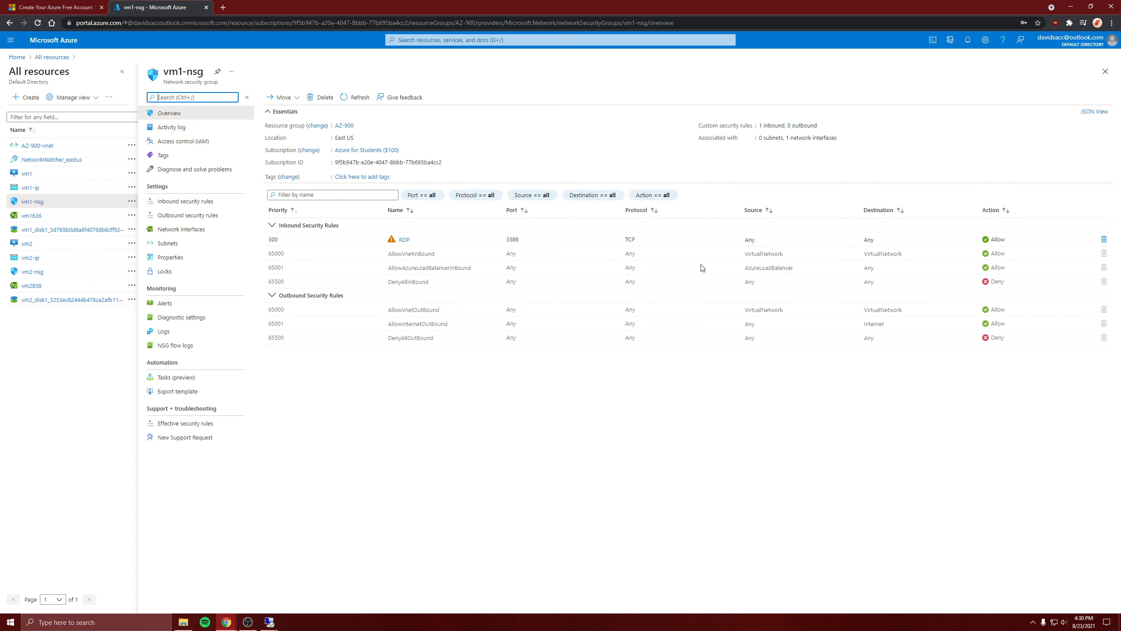
drag(904, 255, 857, 259)
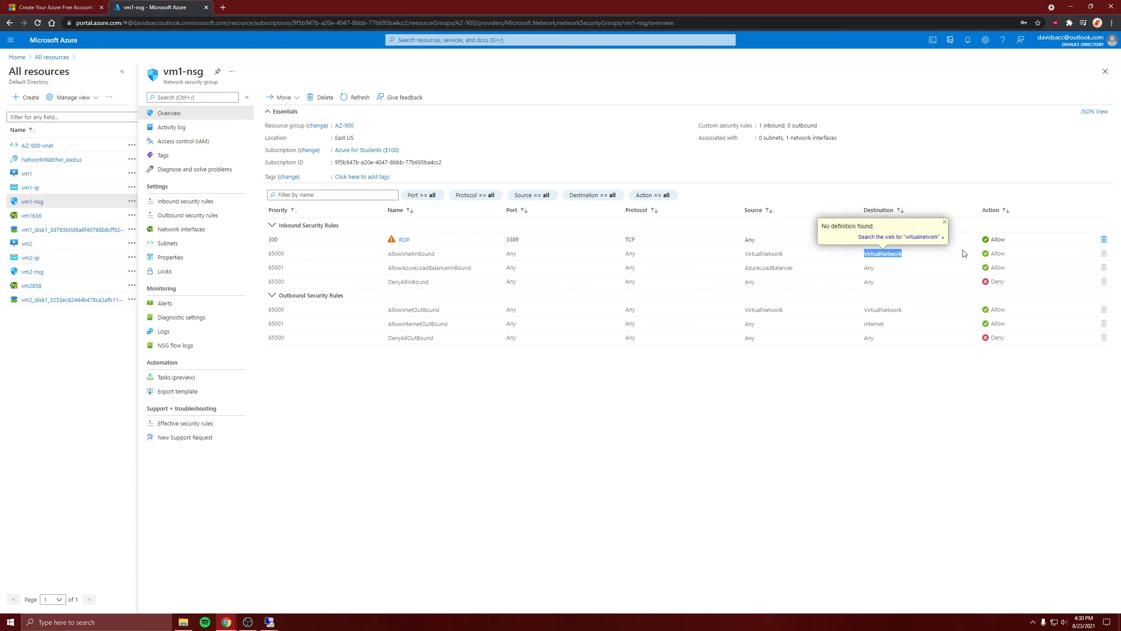
click(947, 258)
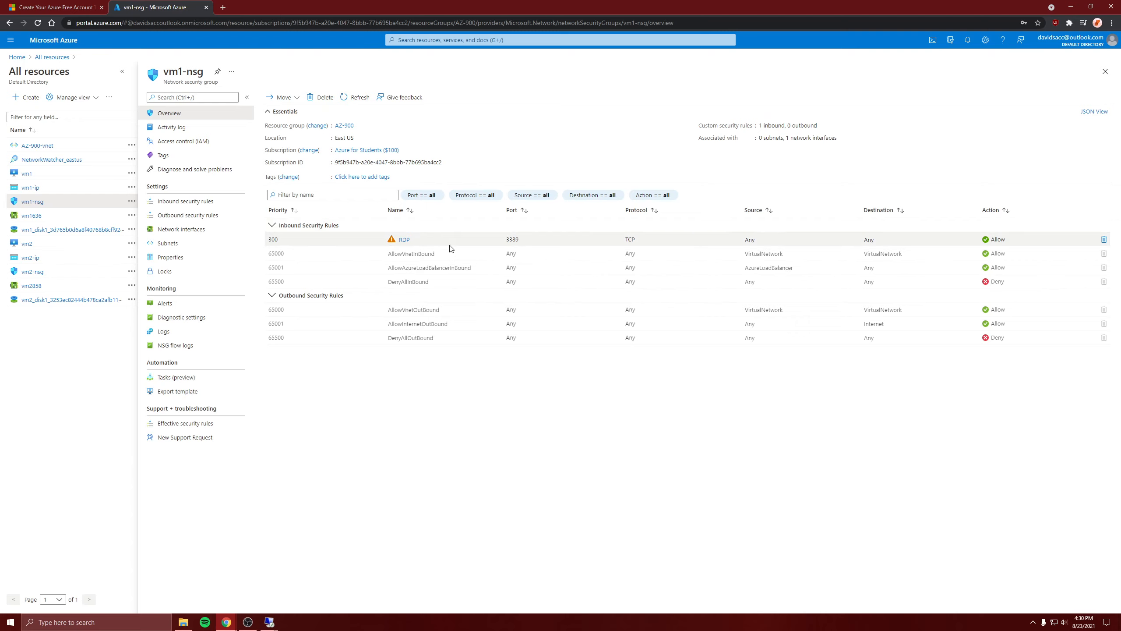
drag(199, 74, 194, 70)
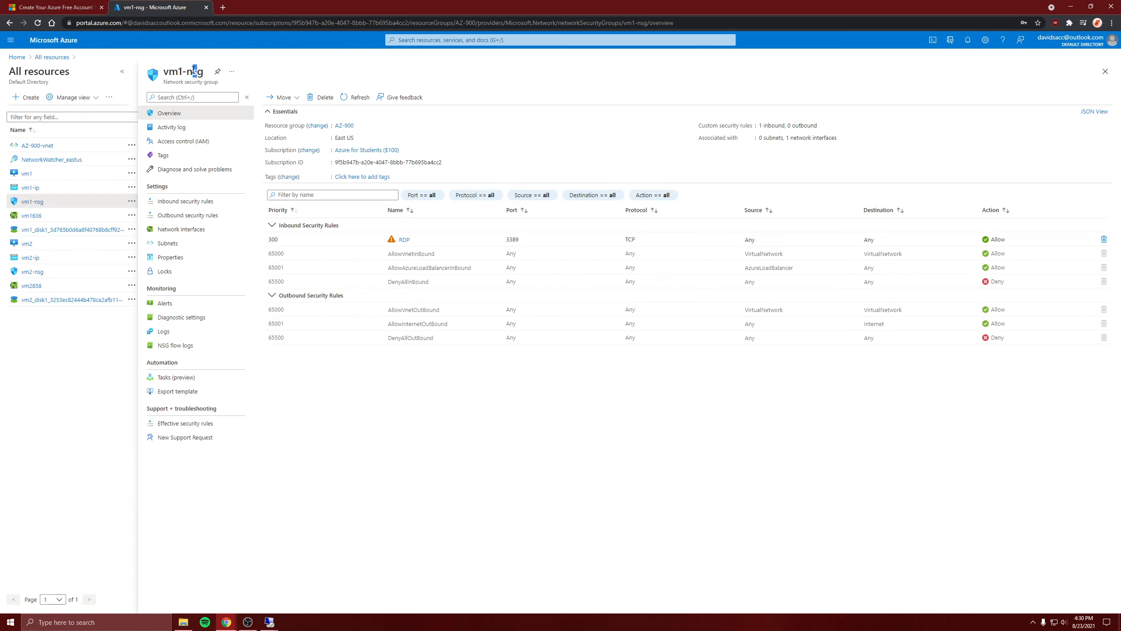
click(193, 73)
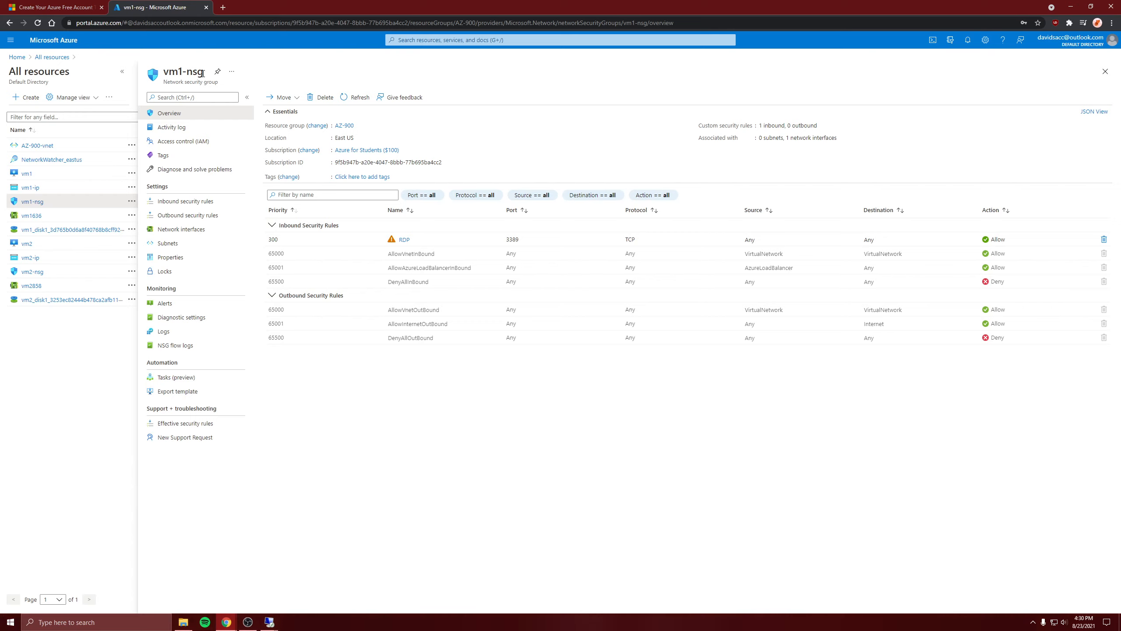